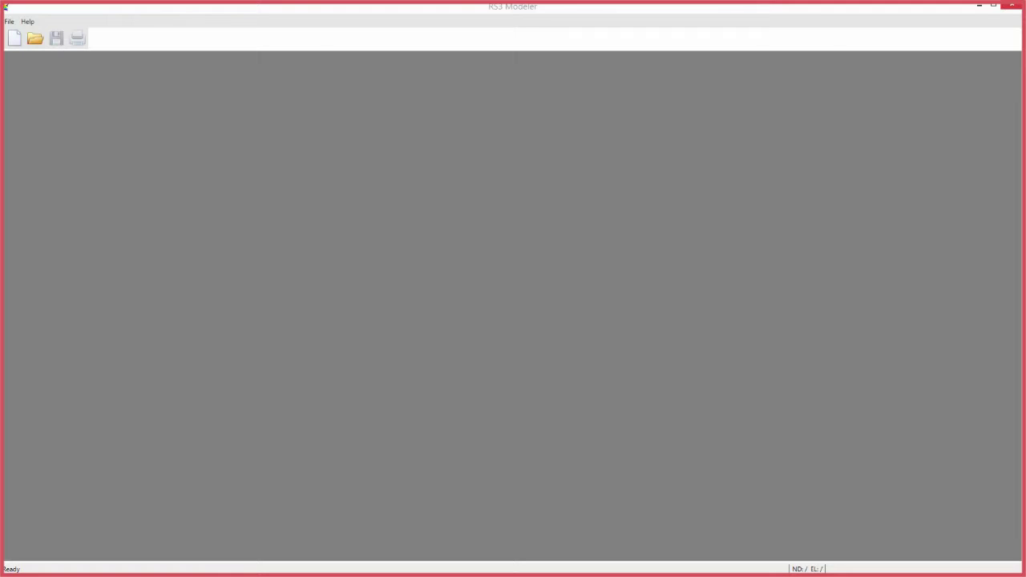
# - Create a new empty project, step through the Excavations to Results stages, then return to Geology
pyautogui.click(14, 40)
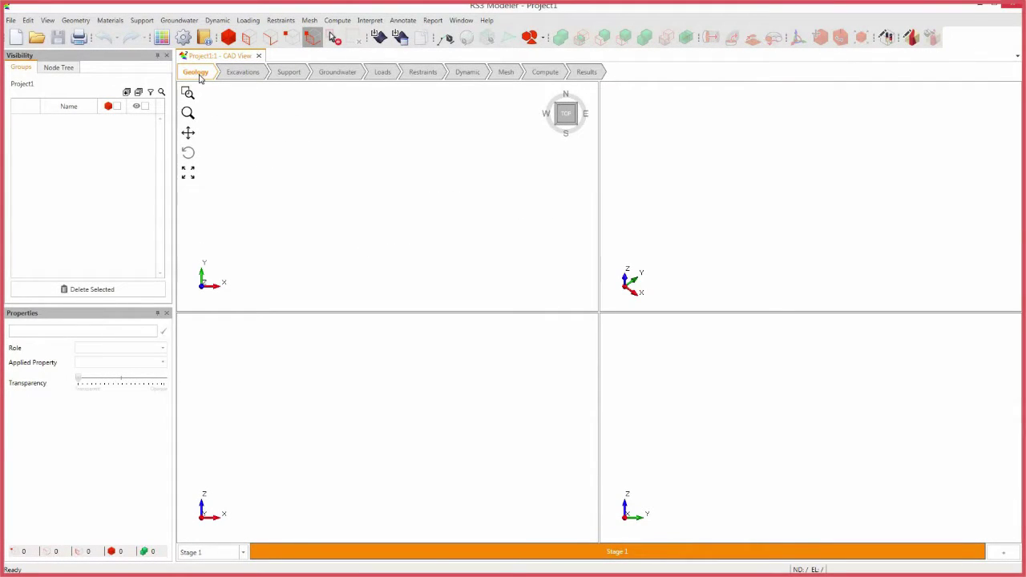
pyautogui.click(254, 75)
pyautogui.click(279, 73)
pyautogui.click(338, 74)
pyautogui.click(383, 75)
pyautogui.click(425, 75)
pyautogui.click(468, 75)
pyautogui.click(505, 73)
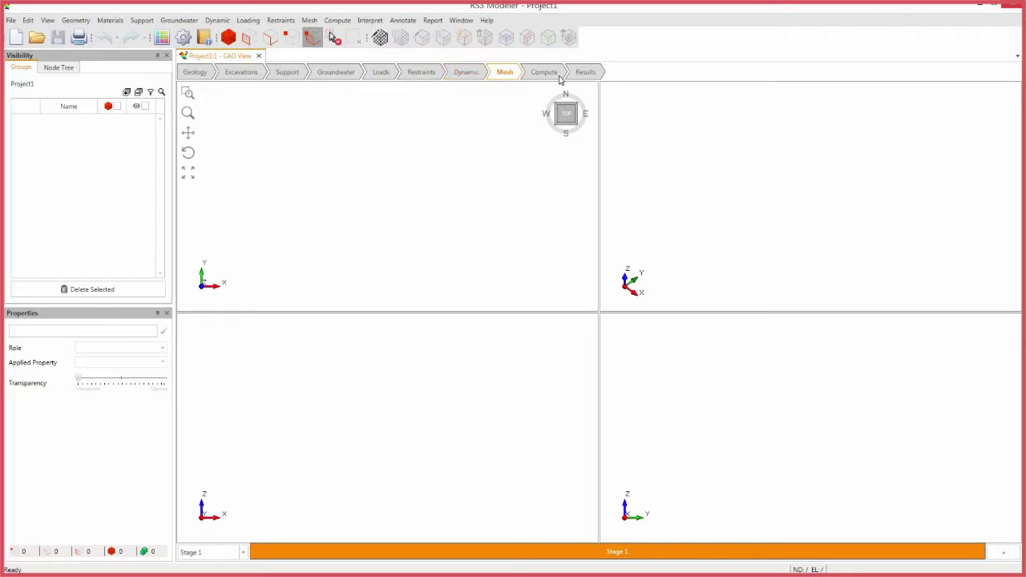
pyautogui.click(545, 74)
pyautogui.click(586, 74)
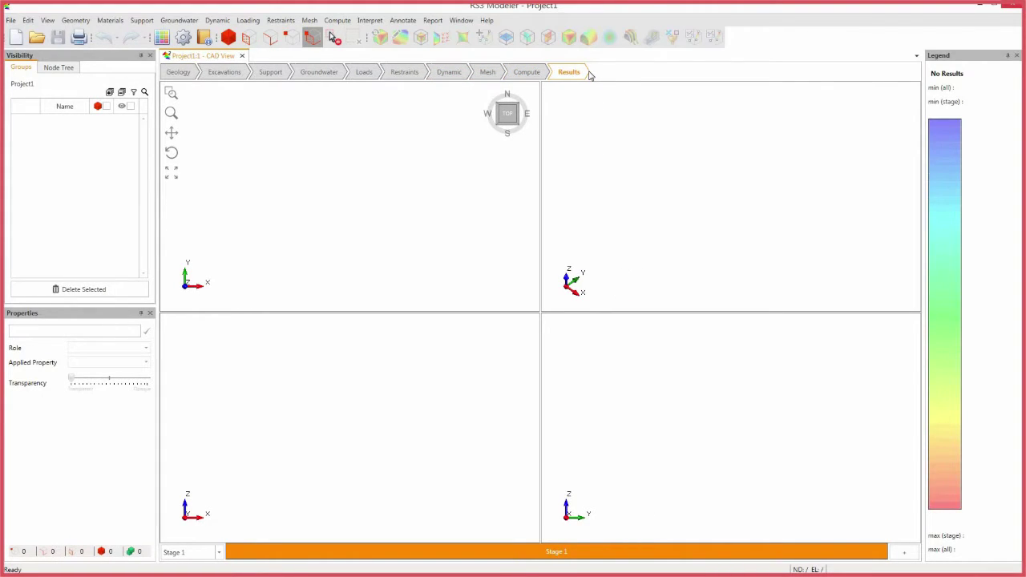
pyautogui.click(178, 72)
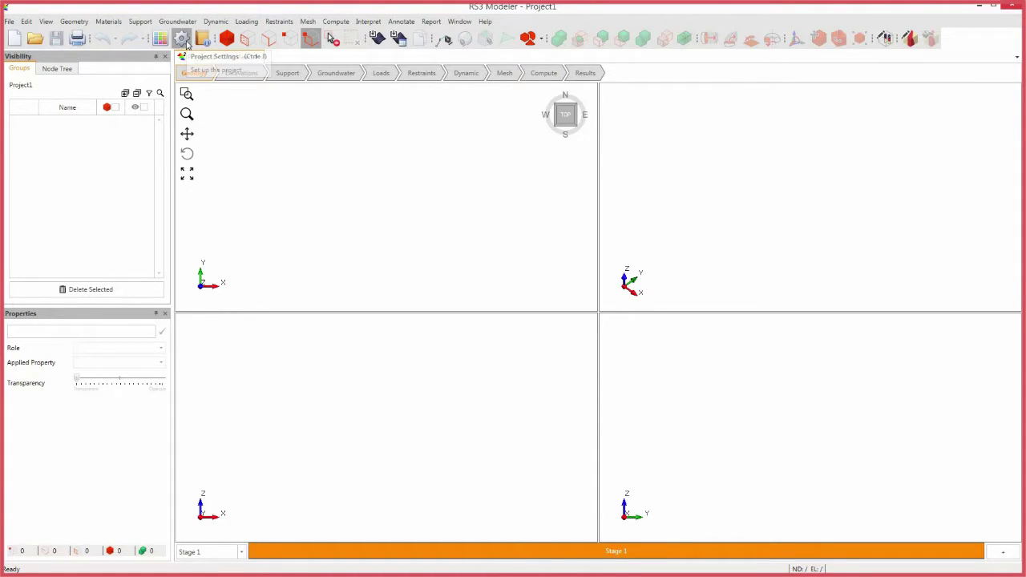
# - In Project Settings keep Metric kPa units and set the number of stages to 5
pyautogui.click(182, 38)
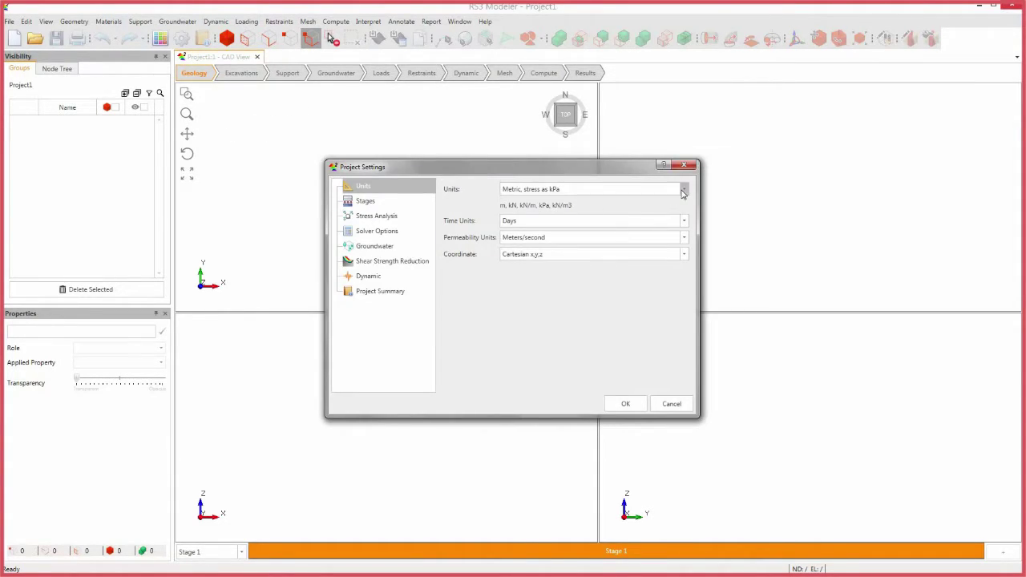
pyautogui.click(683, 190)
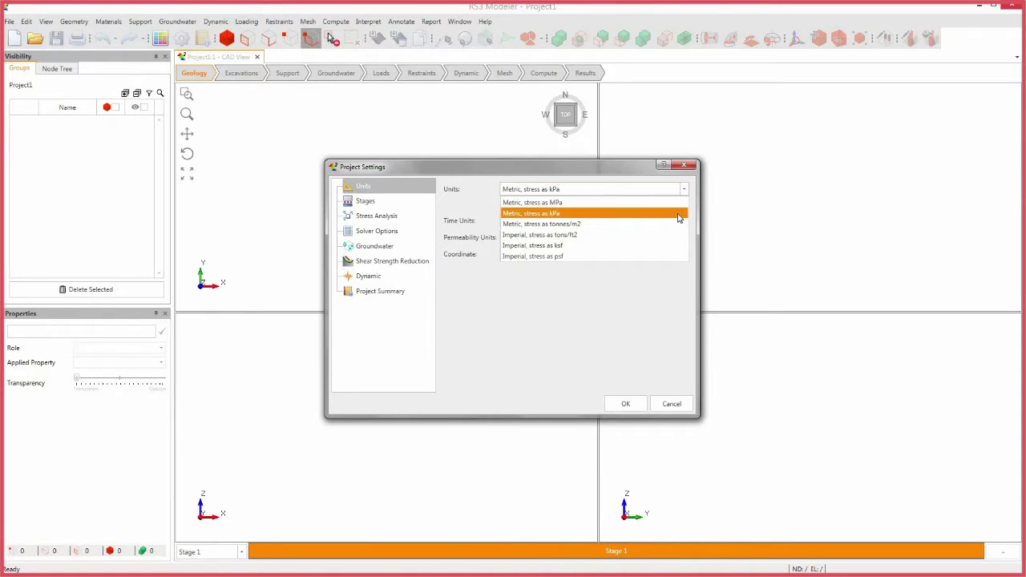
pyautogui.click(678, 215)
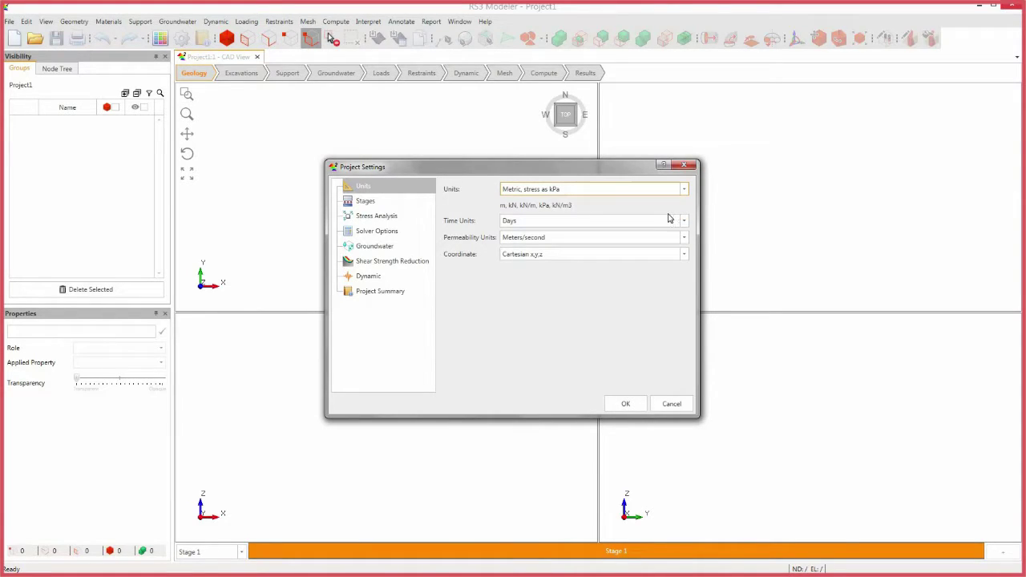
pyautogui.click(361, 204)
pyautogui.click(521, 193)
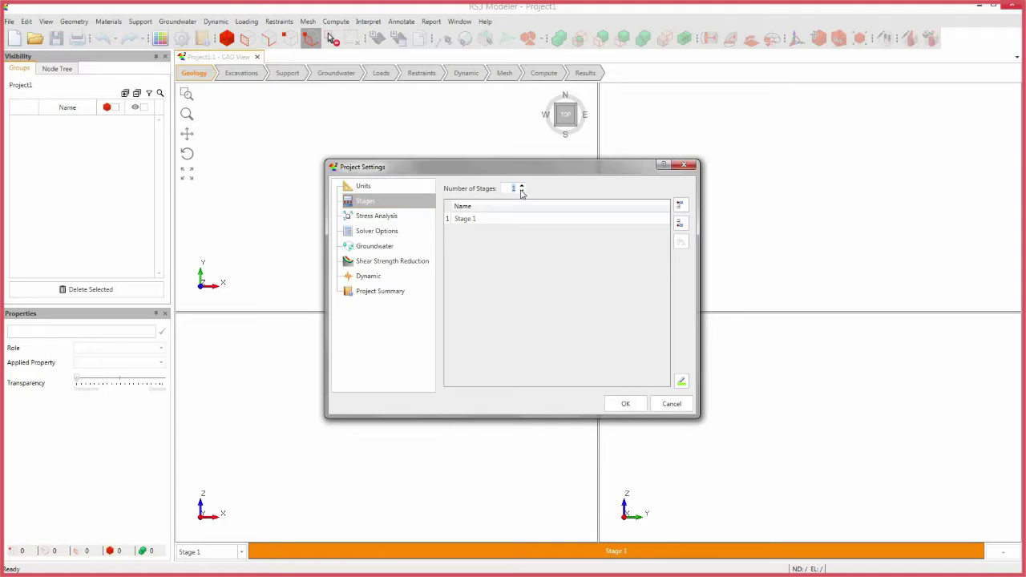
pyautogui.write('5')
# - Rename the first two stages to 'Initial' and 'Excavate Tunnel'
pyautogui.doubleClick(487, 218)
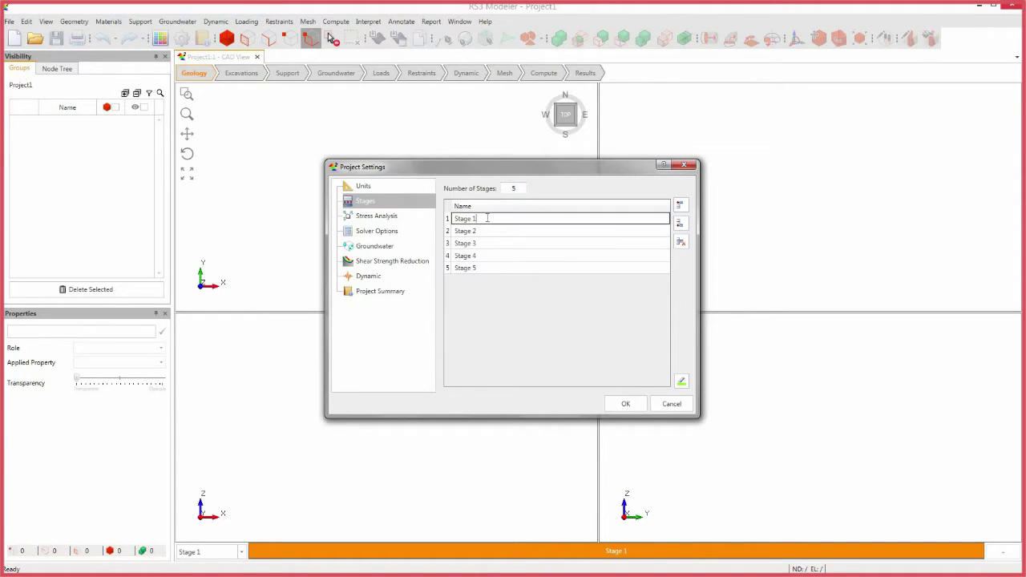
pyautogui.moveTo(486, 218); pyautogui.dragTo(442, 222)
pyautogui.press('BackSpace')
pyautogui.write('Initial')
pyautogui.doubleClick(472, 231)
pyautogui.moveTo(473, 232); pyautogui.dragTo(441, 243)
pyautogui.write('Excavate')
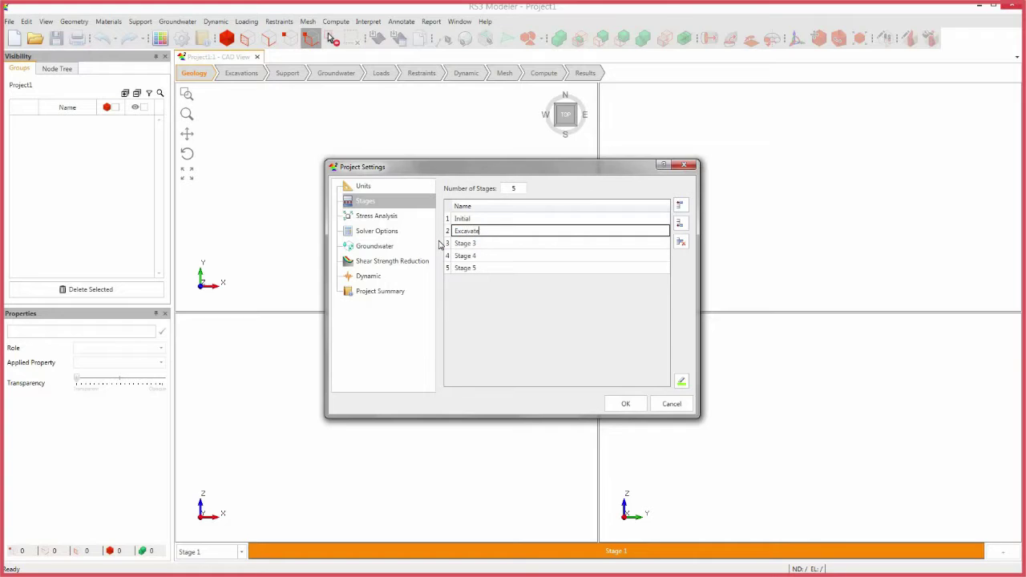
pyautogui.write(' Tunnel')
# - Rename stages three to five to 'Excavate Foundation', 'Pour Concrete Foundation' and 'Loading Foundation'
pyautogui.doubleClick(502, 243)
pyautogui.write('Excavate')
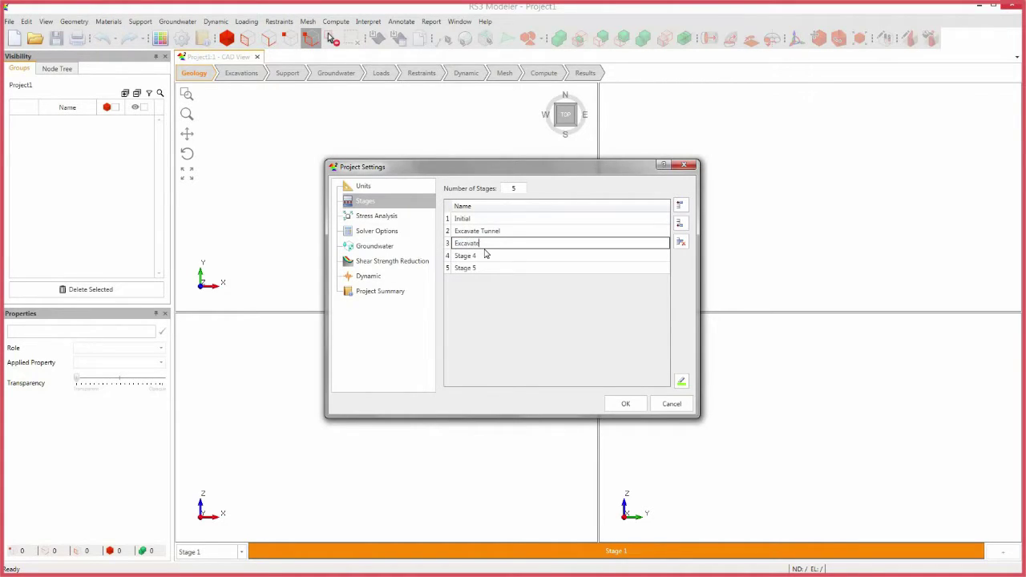
pyautogui.write(' Foundation')
pyautogui.doubleClick(485, 255)
pyautogui.write('Pour')
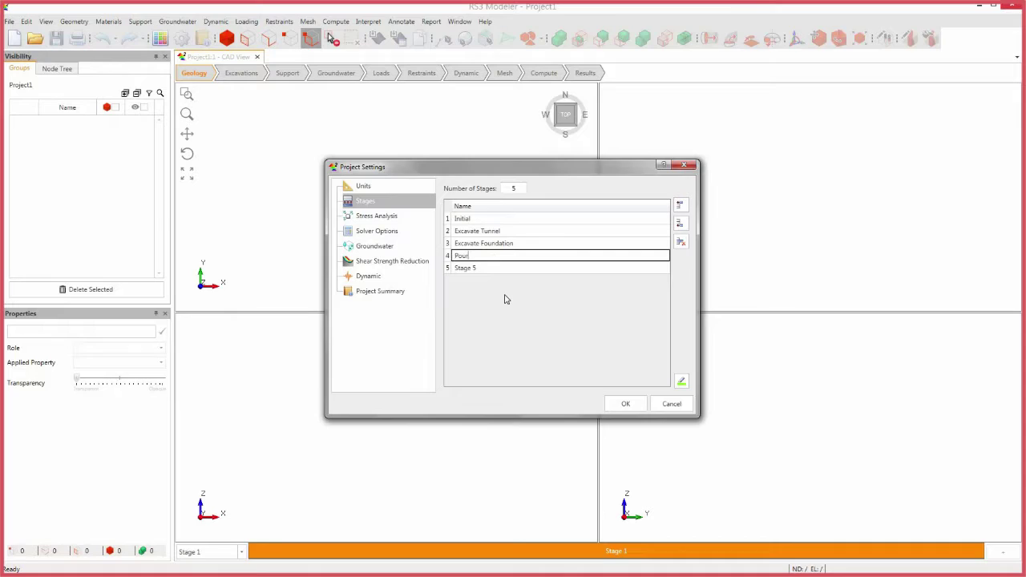
pyautogui.write(' Concrete Foundation')
pyautogui.doubleClick(474, 267)
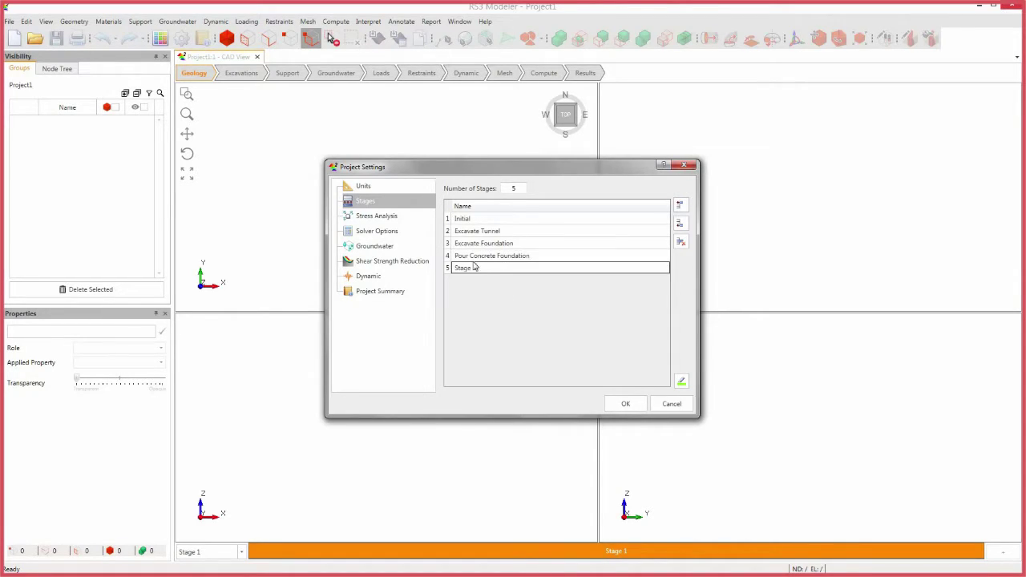
pyautogui.moveTo(475, 267); pyautogui.dragTo(449, 266)
pyautogui.write('Loading Foundation')
# - Set the groundwater method to None
pyautogui.click(388, 247)
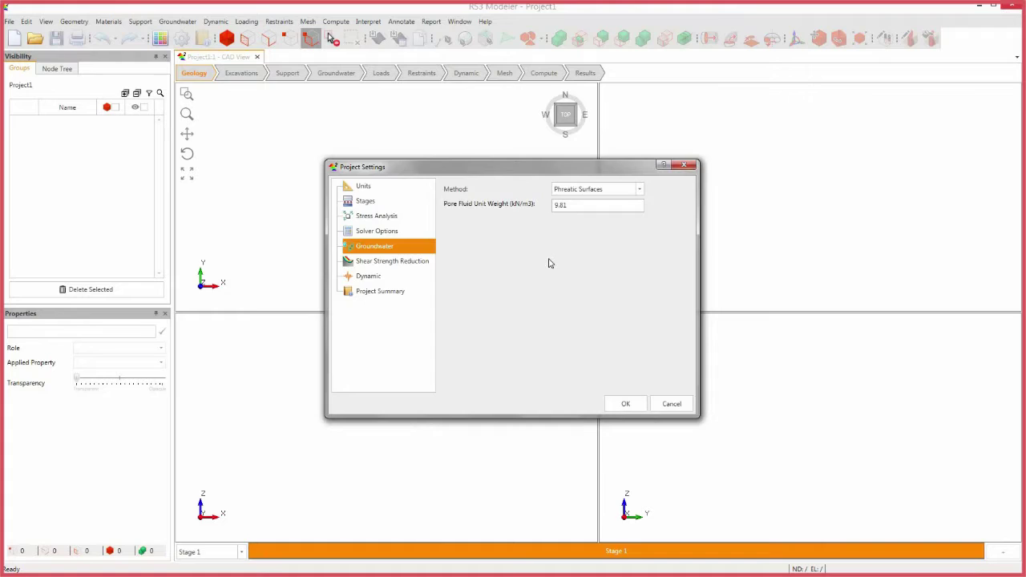
pyautogui.click(640, 189)
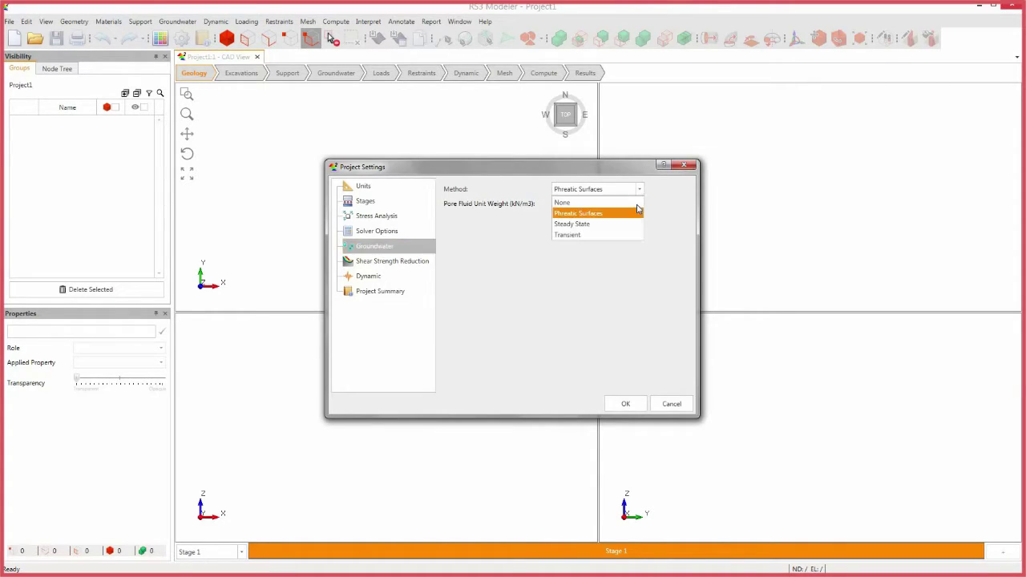
pyautogui.click(577, 200)
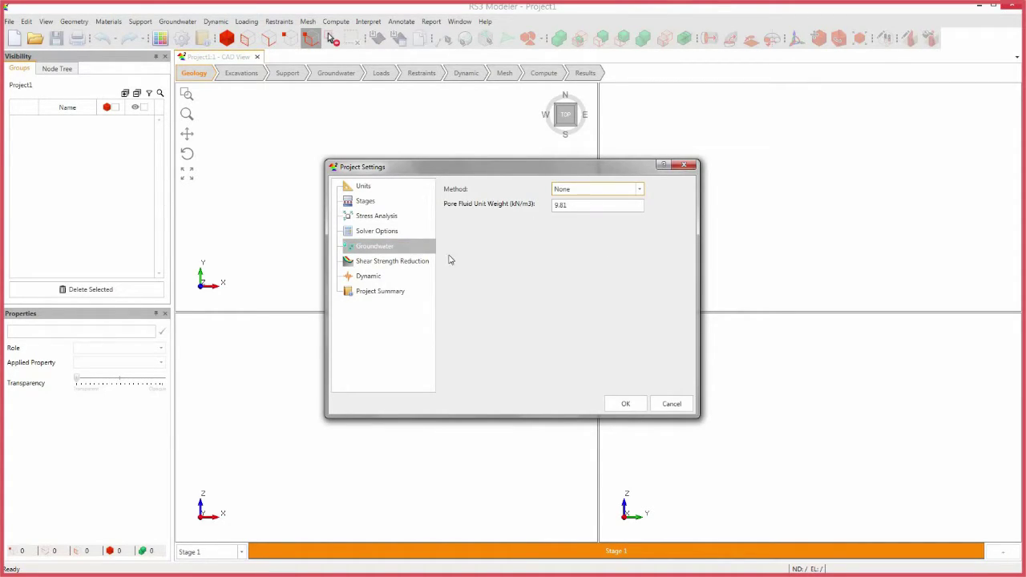
# - Enter the project title 'Quick Start' in Project Summary and apply the settings
pyautogui.click(379, 233)
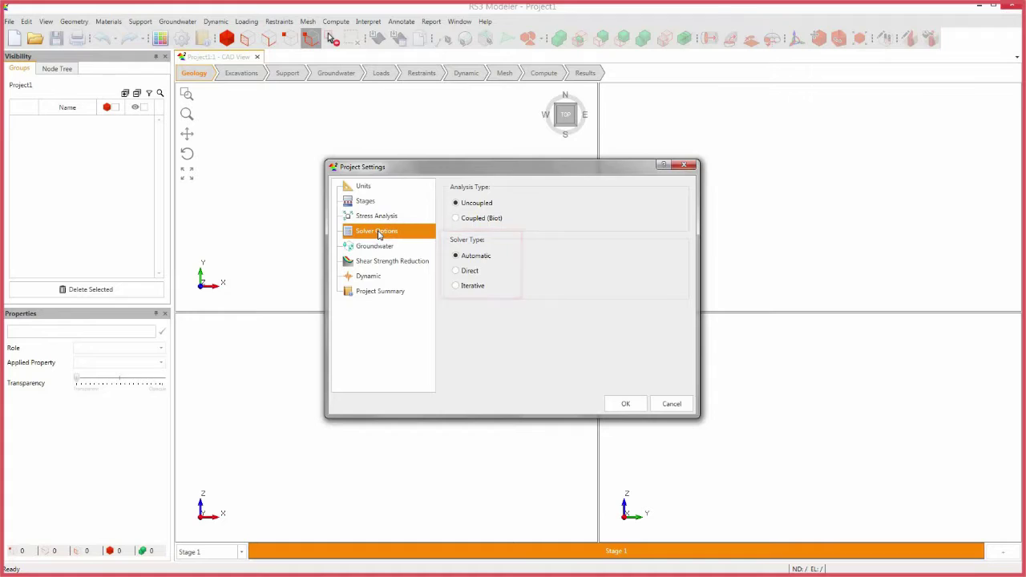
pyautogui.click(382, 292)
pyautogui.click(594, 187)
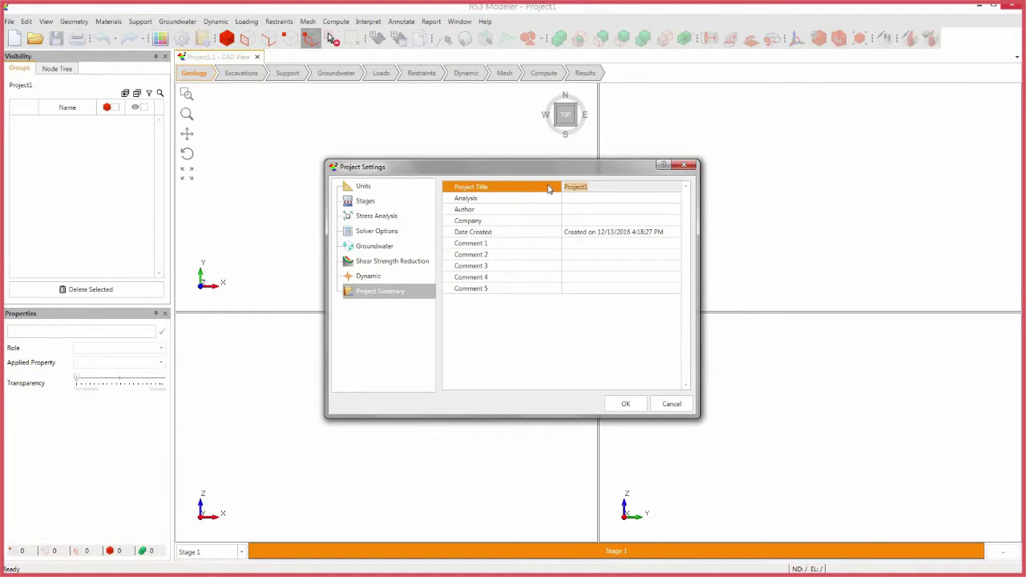
pyautogui.write('Quick Start')
pyautogui.click(637, 410)
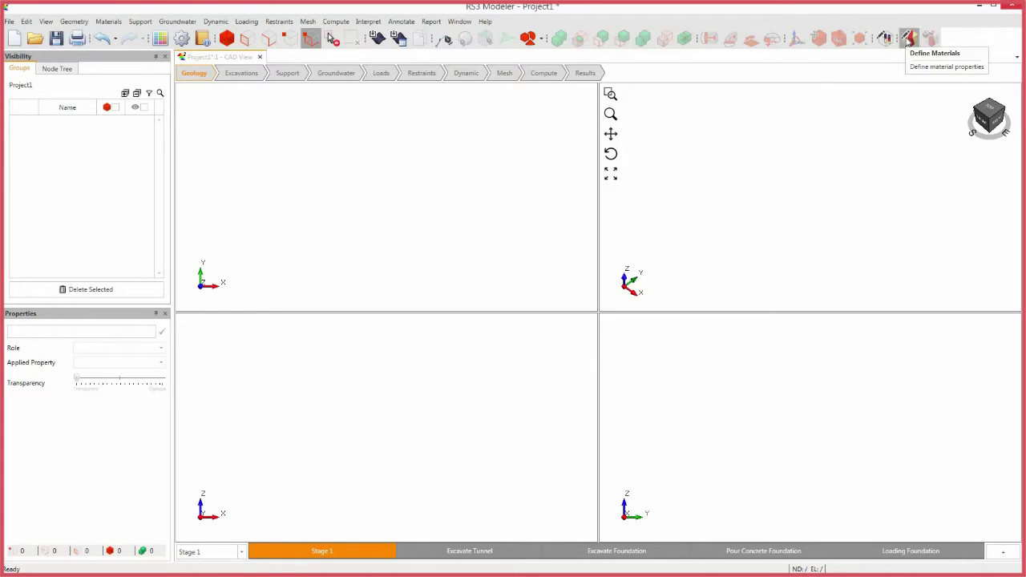
# - Rename Material 1 to Soil with Field Stress & Body Force loading and unit weight 20
pyautogui.click(908, 38)
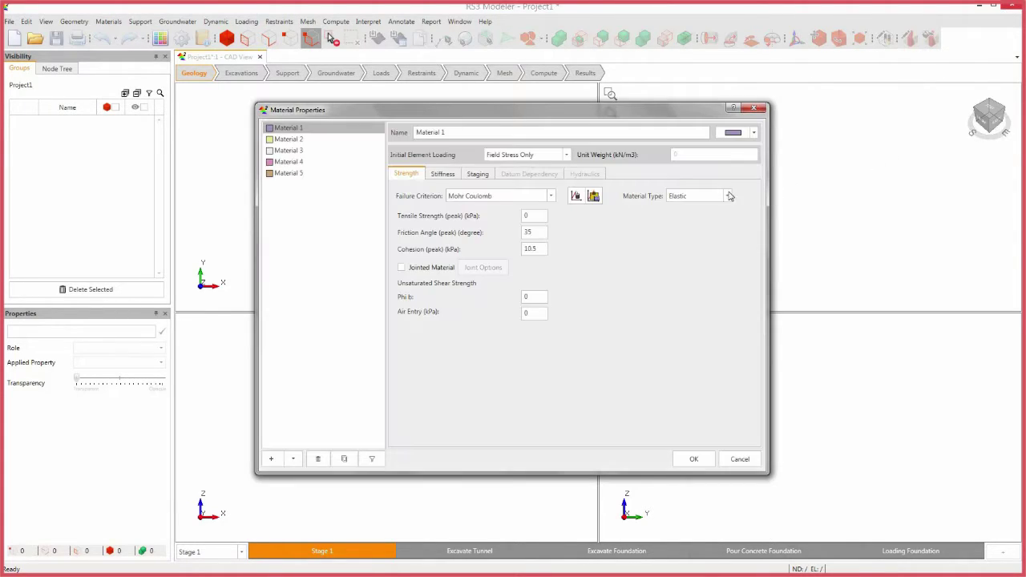
pyautogui.click(467, 133)
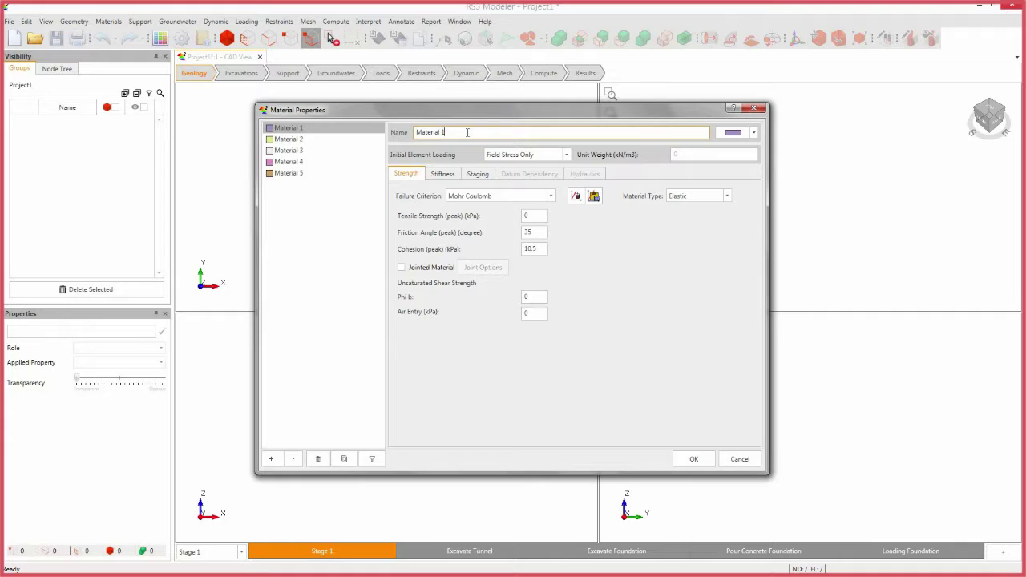
pyautogui.hotkey('ctrl', 'a')
pyautogui.write('Soil')
pyautogui.click(567, 155)
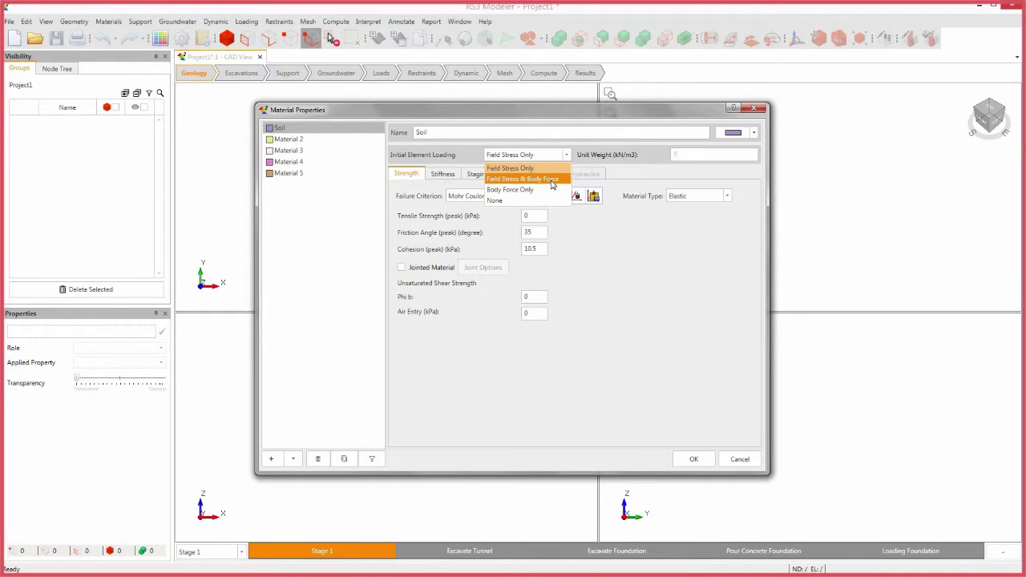
pyautogui.click(523, 178)
pyautogui.click(687, 156)
pyautogui.press('BackSpace')
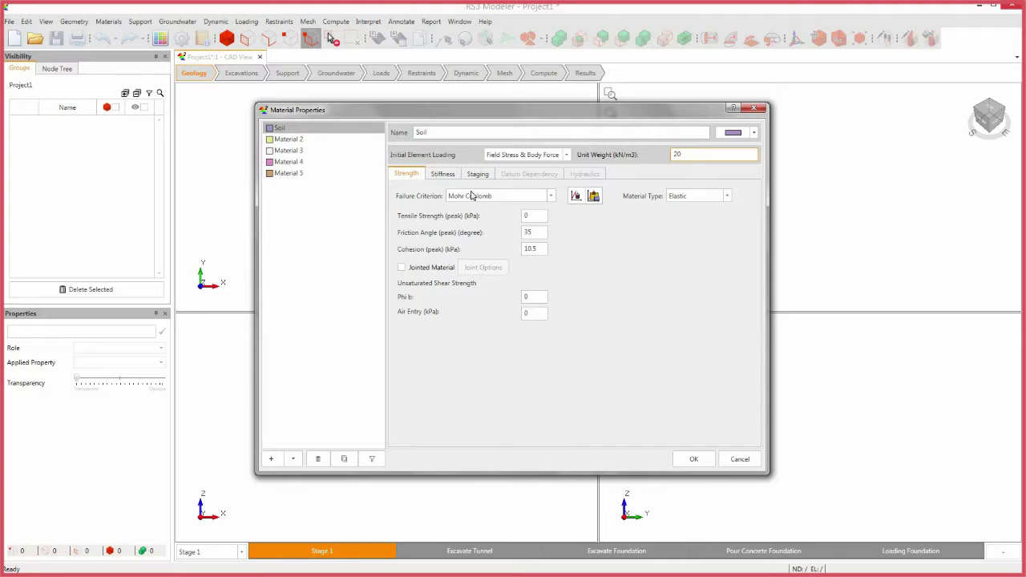
# - Rename Material 2 to Concrete with Body Force Only loading and Young's modulus 280000, then confirm
pyautogui.click(311, 140)
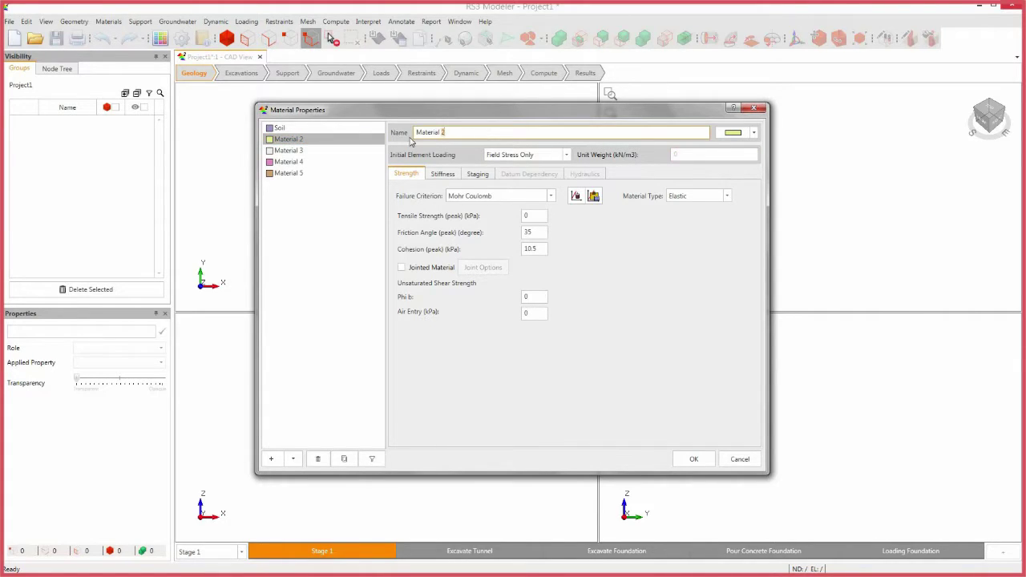
pyautogui.tripleClick(410, 136)
pyautogui.write('Concrete')
pyautogui.click(545, 156)
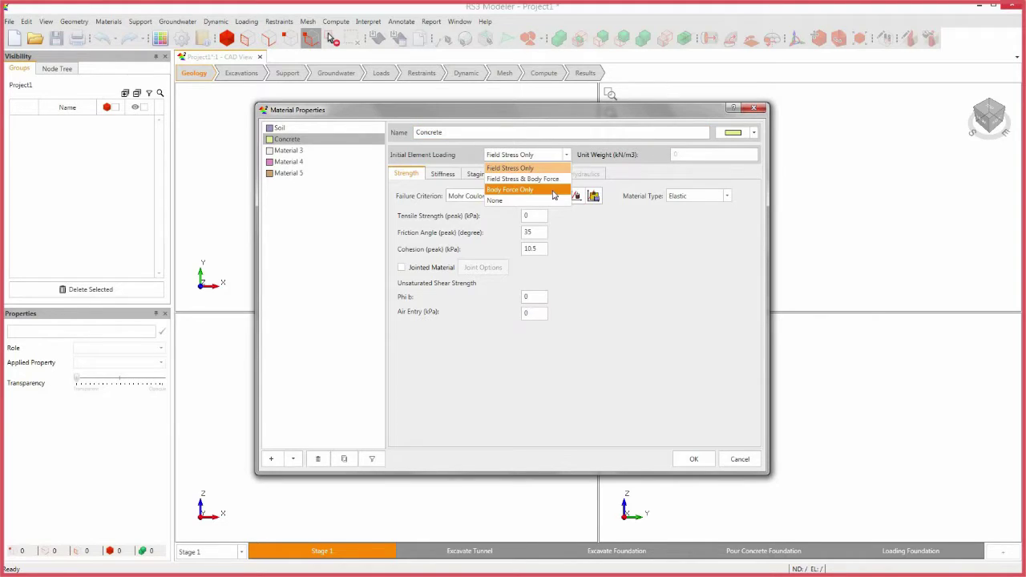
pyautogui.click(548, 190)
pyautogui.click(442, 174)
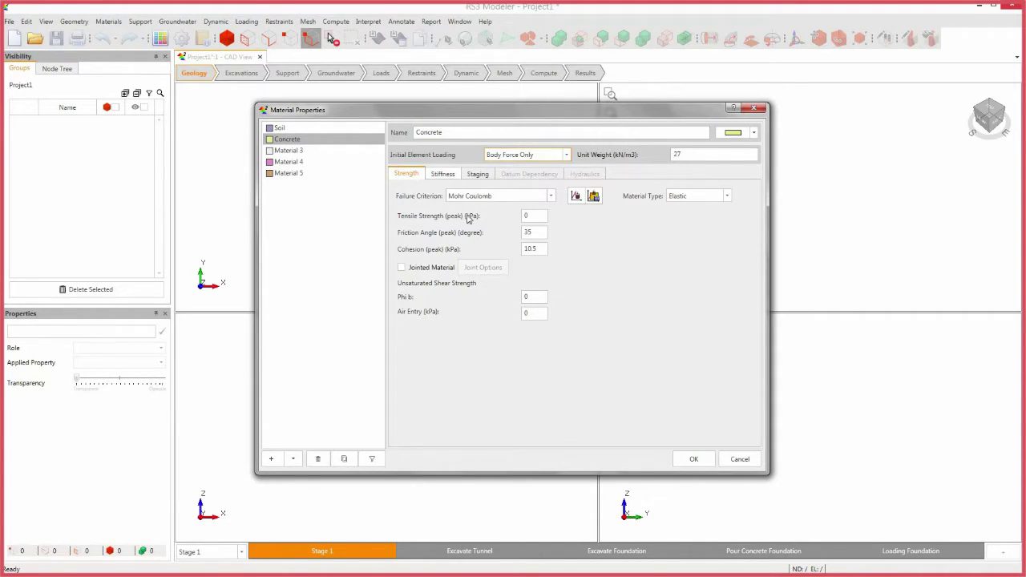
pyautogui.doubleClick(483, 233)
pyautogui.write('280000')
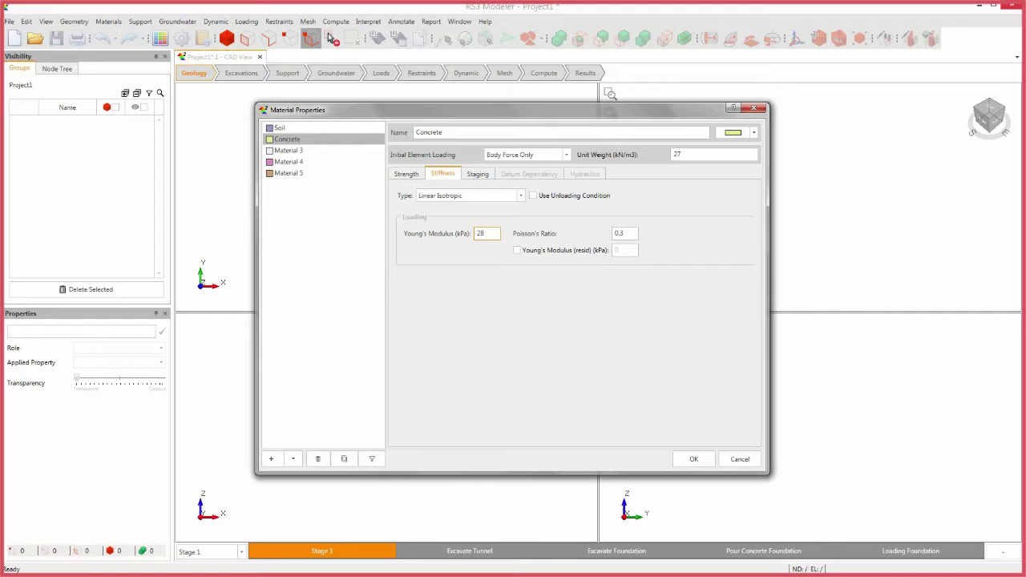
pyautogui.click(686, 460)
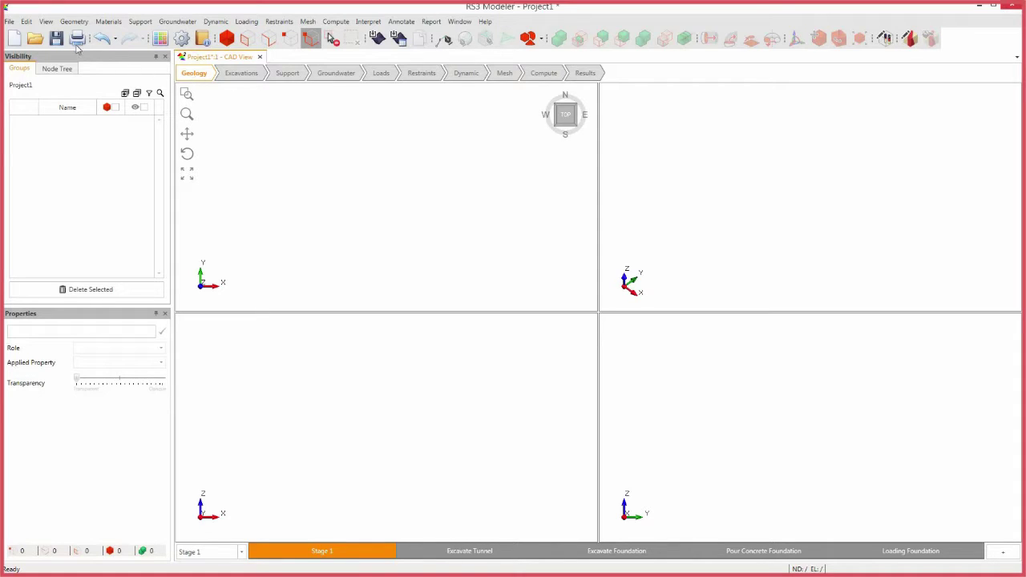
# - Open the Geometry menu
pyautogui.click(74, 21)
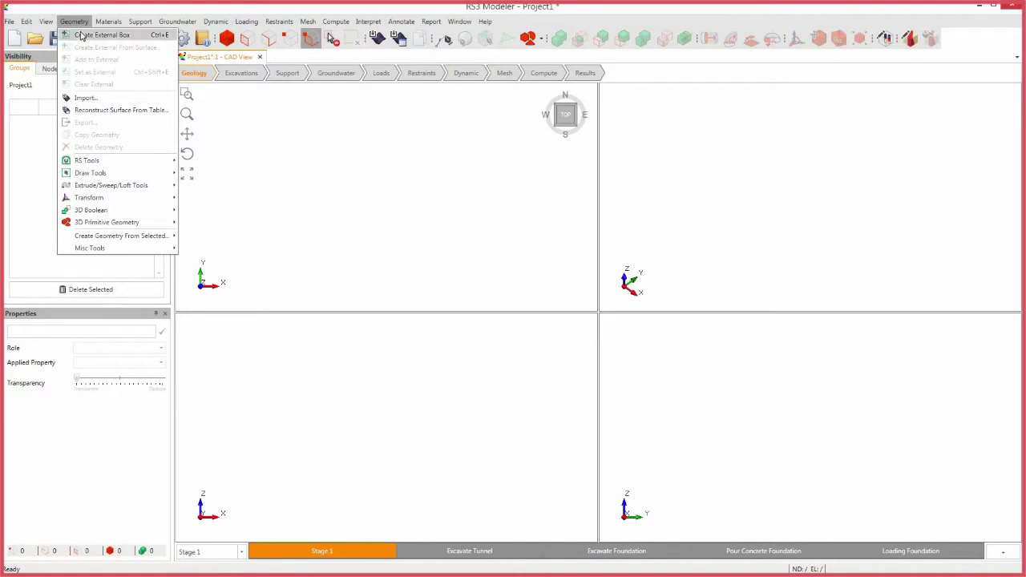
# - Create the external box with second corner 30, 30, -20 and move to the Excavations stage
pyautogui.click(88, 35)
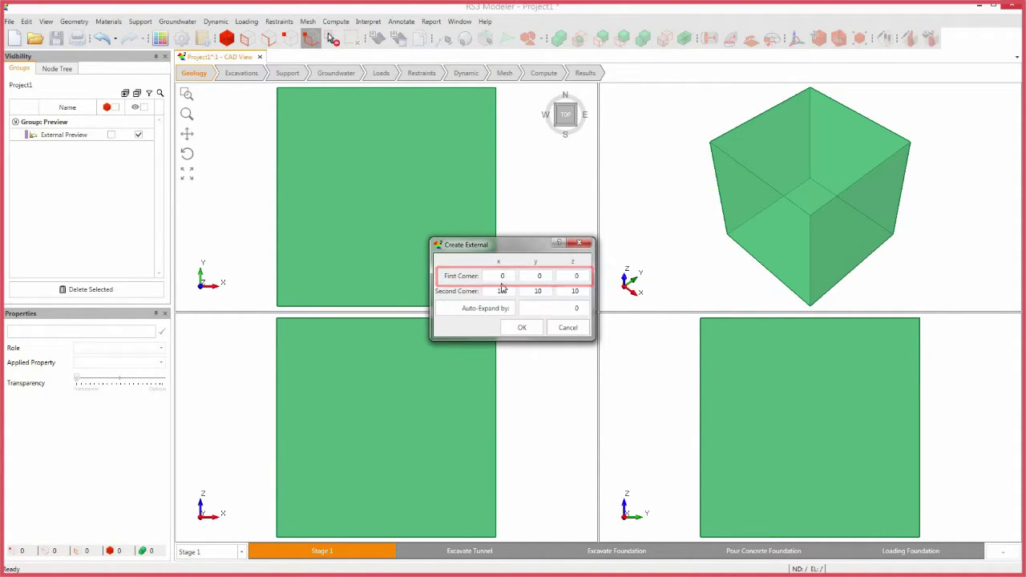
pyautogui.write('30')
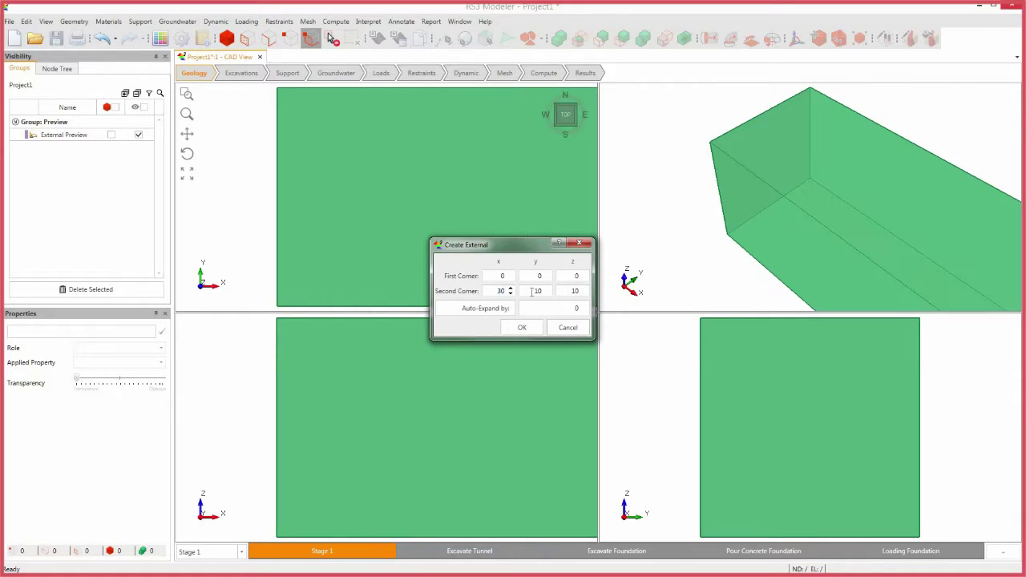
pyautogui.doubleClick(537, 291)
pyautogui.write('30')
pyautogui.doubleClick(574, 291)
pyautogui.write('-20')
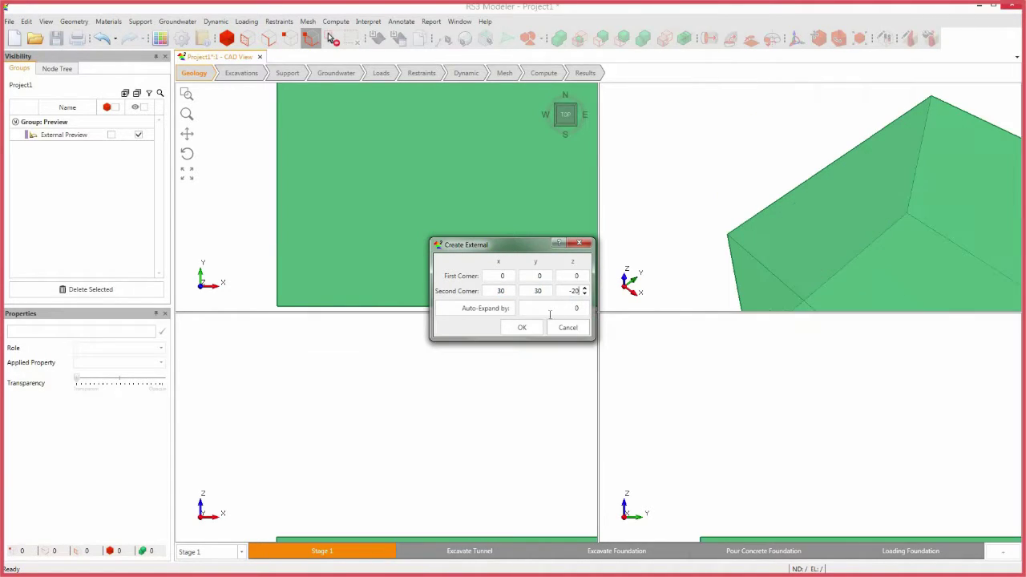
pyautogui.click(537, 333)
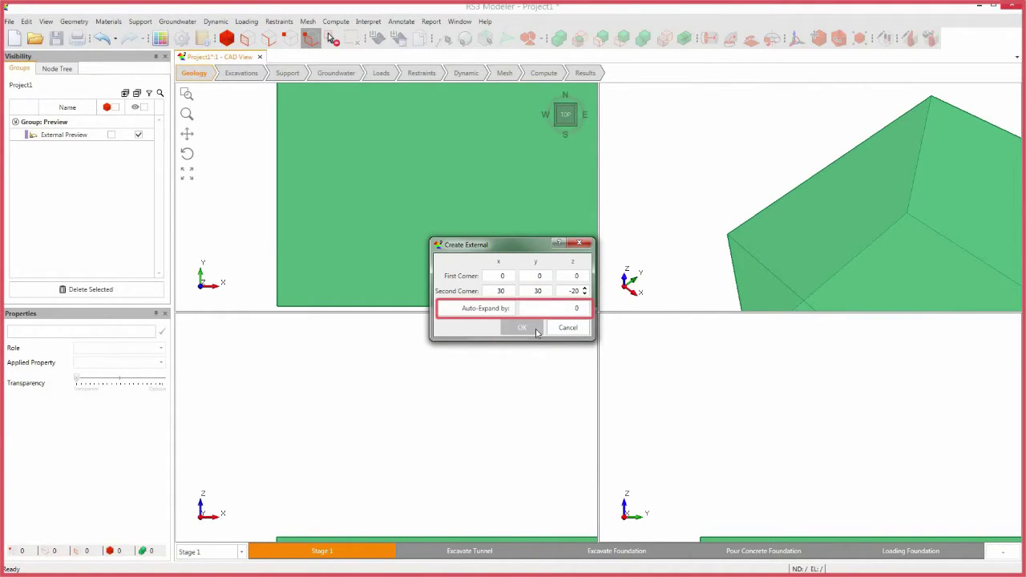
pyautogui.click(521, 328)
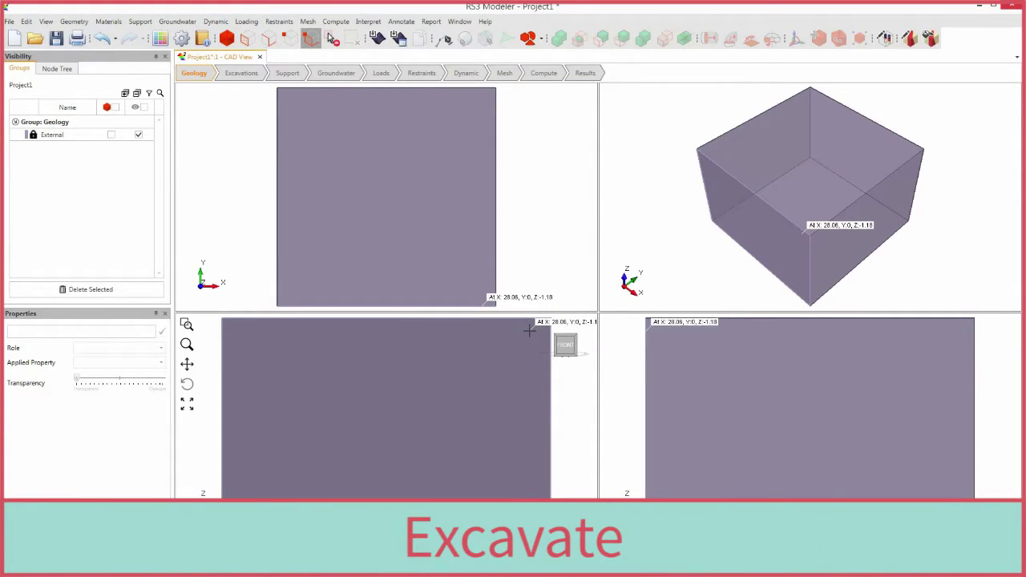
pyautogui.click(245, 75)
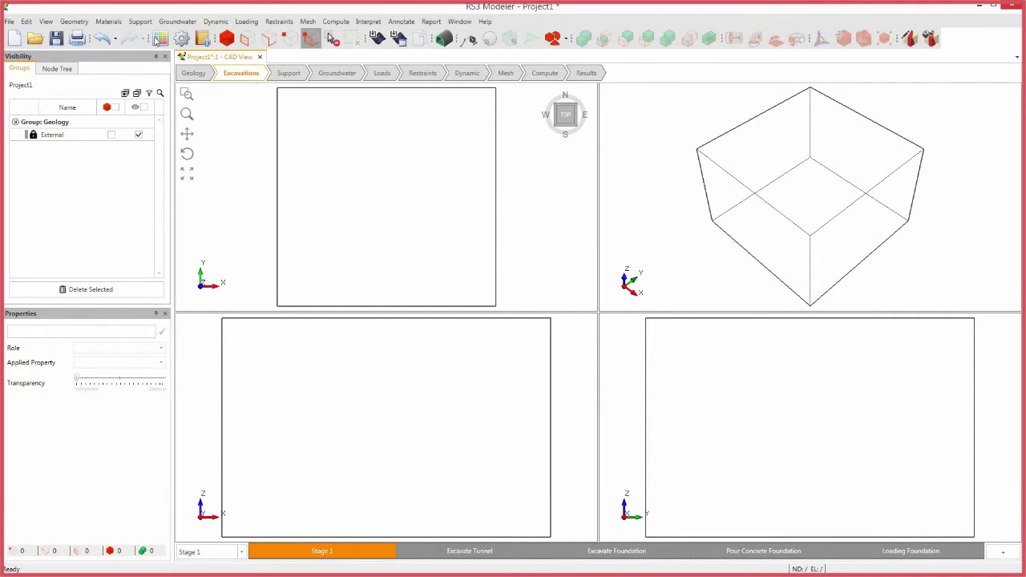
# - Start a Cylinder primitive with axis start point 10, -1, -8
pyautogui.click(74, 22)
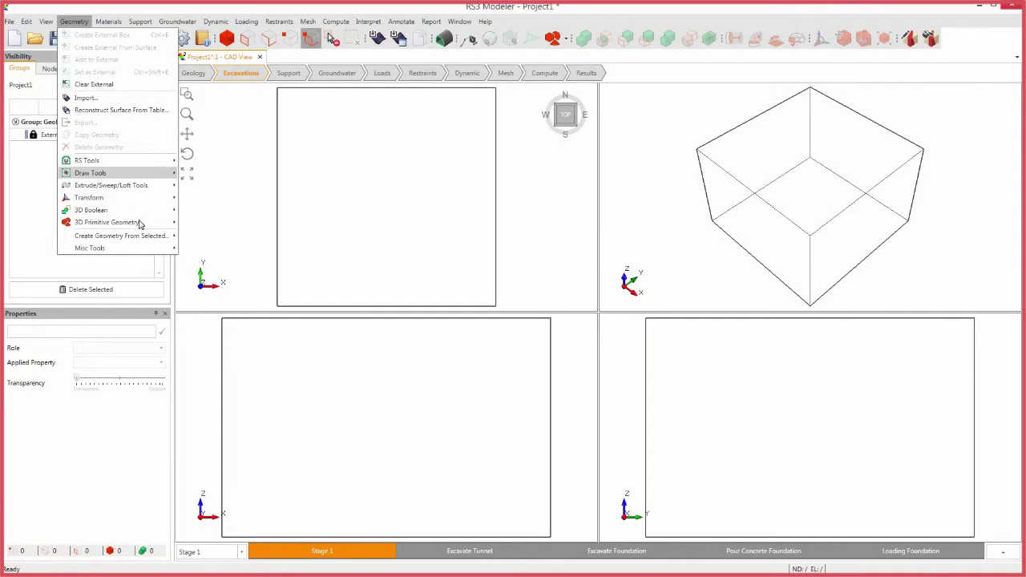
pyautogui.moveTo(144, 223)
pyautogui.click(207, 235)
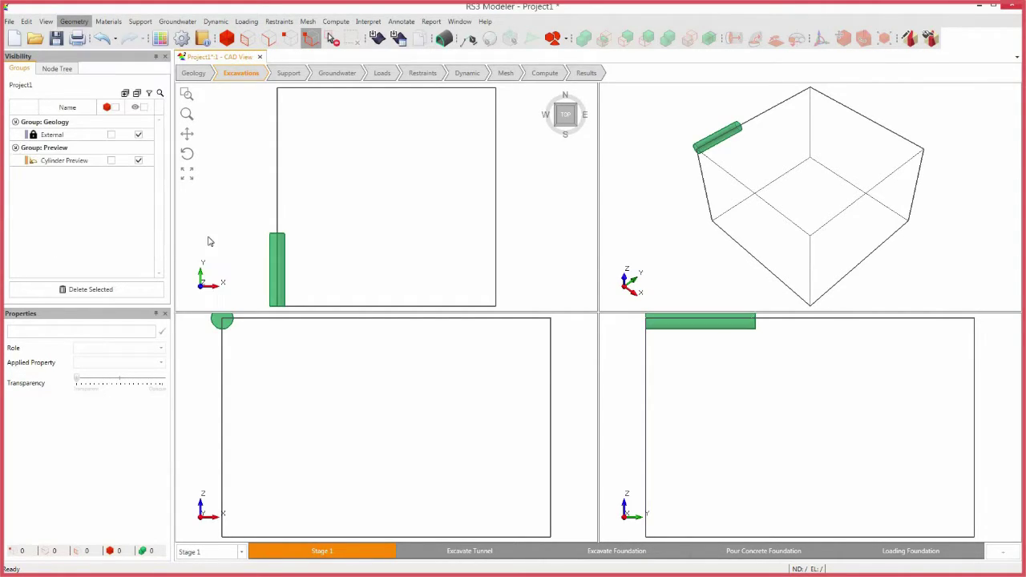
pyautogui.write('10')
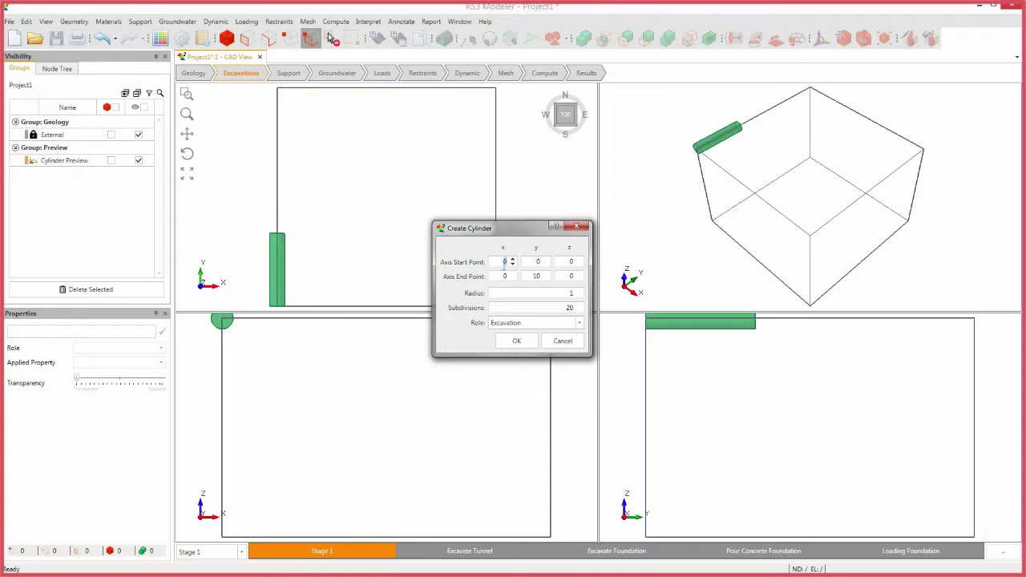
pyautogui.press('Tab')
pyautogui.write('-1')
pyautogui.press('Tab')
pyautogui.write('-8')
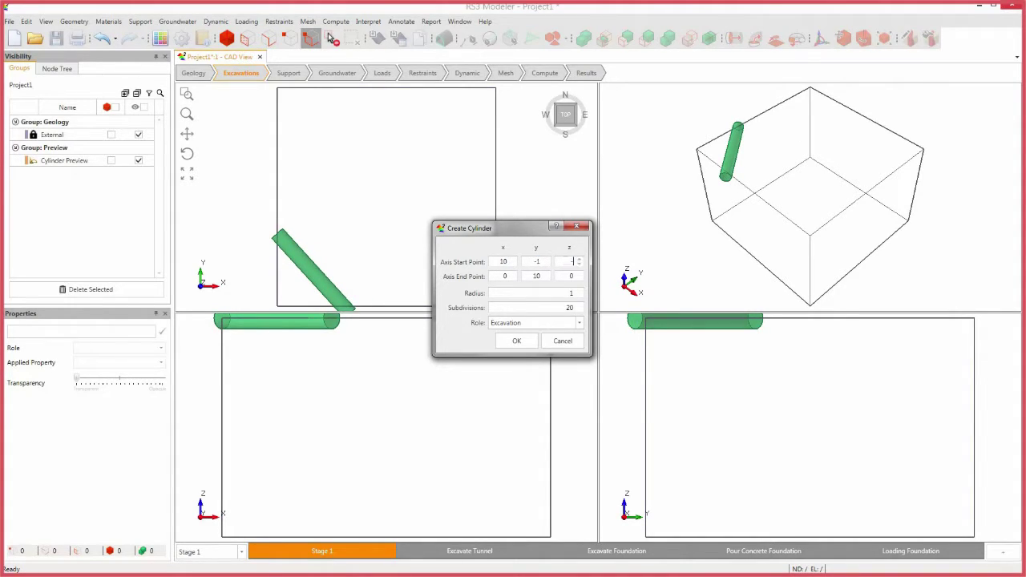
# - Set the axis end to 10, 31, -10 with 25 subdivisions and create the excavation cylinder
pyautogui.click(512, 278)
pyautogui.write('10')
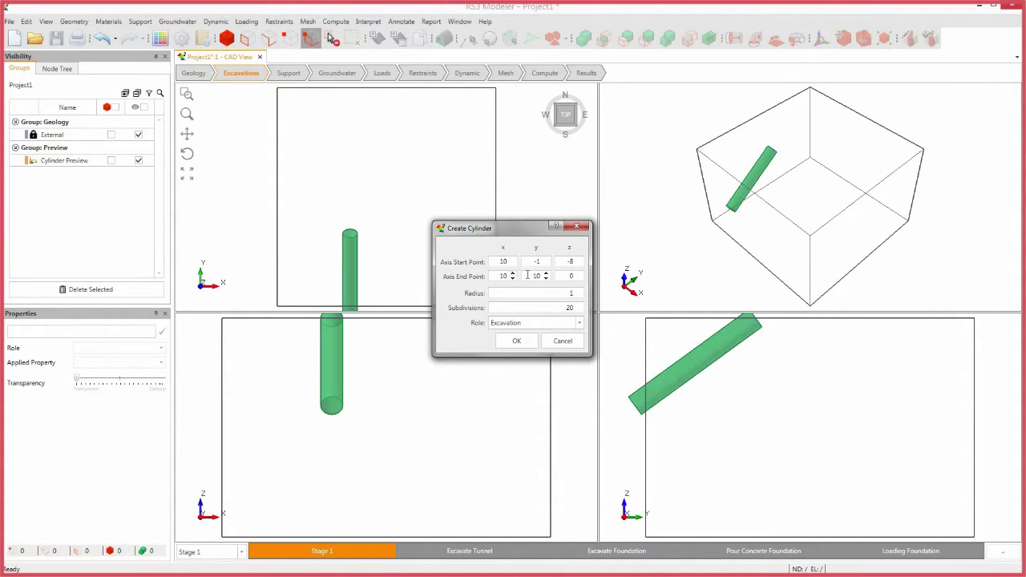
pyautogui.doubleClick(536, 275)
pyautogui.write('31')
pyautogui.click(572, 276)
pyautogui.write('-10')
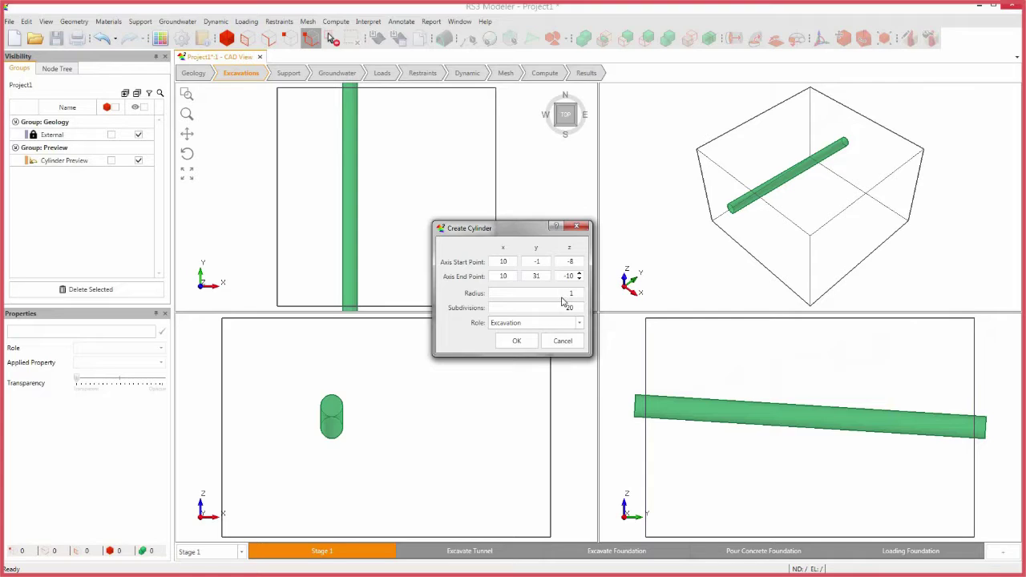
pyautogui.doubleClick(564, 308)
pyautogui.write('25')
pyautogui.click(519, 341)
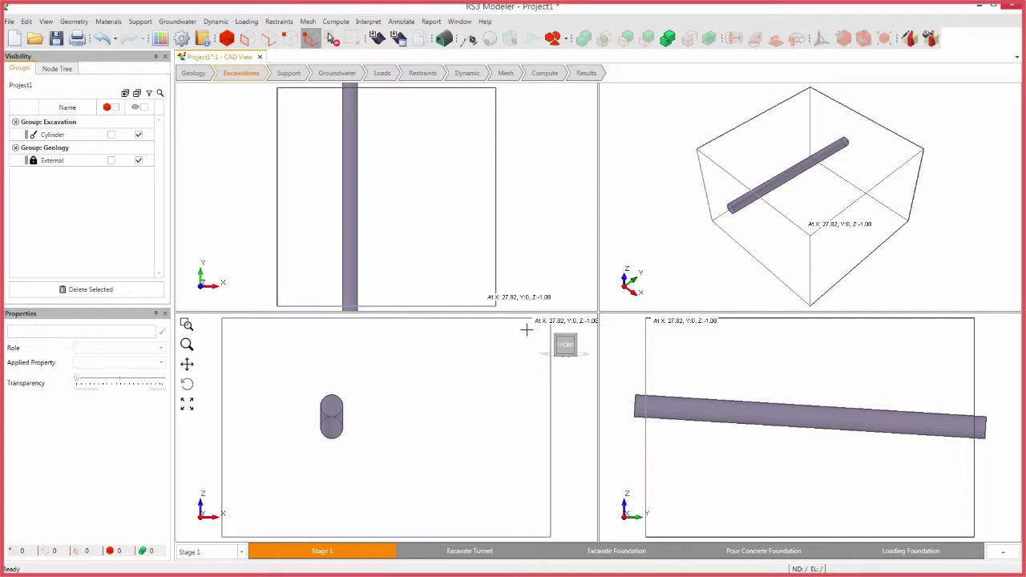
pyautogui.click(471, 40)
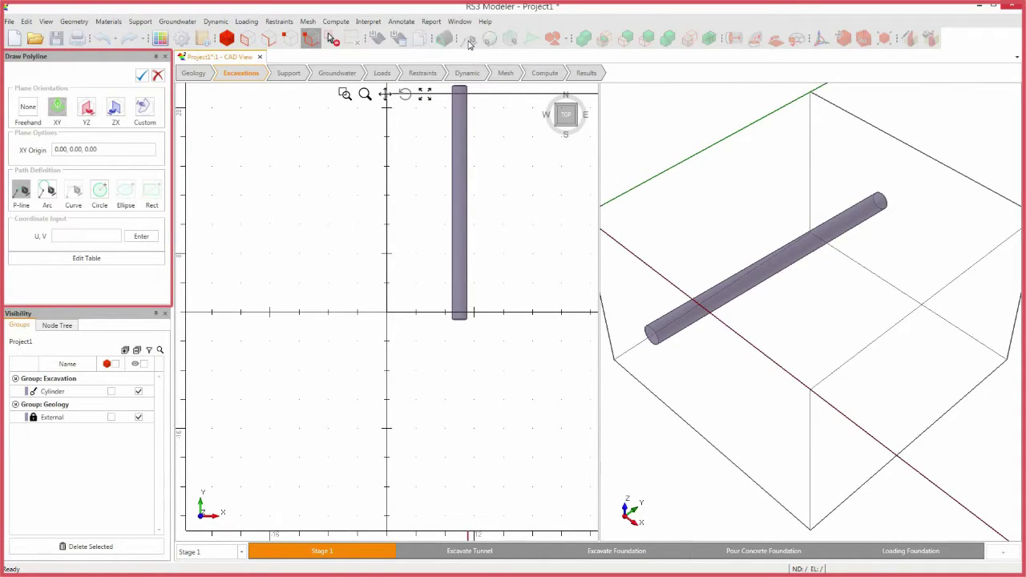
# - Set the drawing plane origin to 17.5, 15, 1 and define a centre-radius circle of radius 5
pyautogui.doubleClick(102, 152)
pyautogui.moveTo(102, 152); pyautogui.dragTo(22, 157)
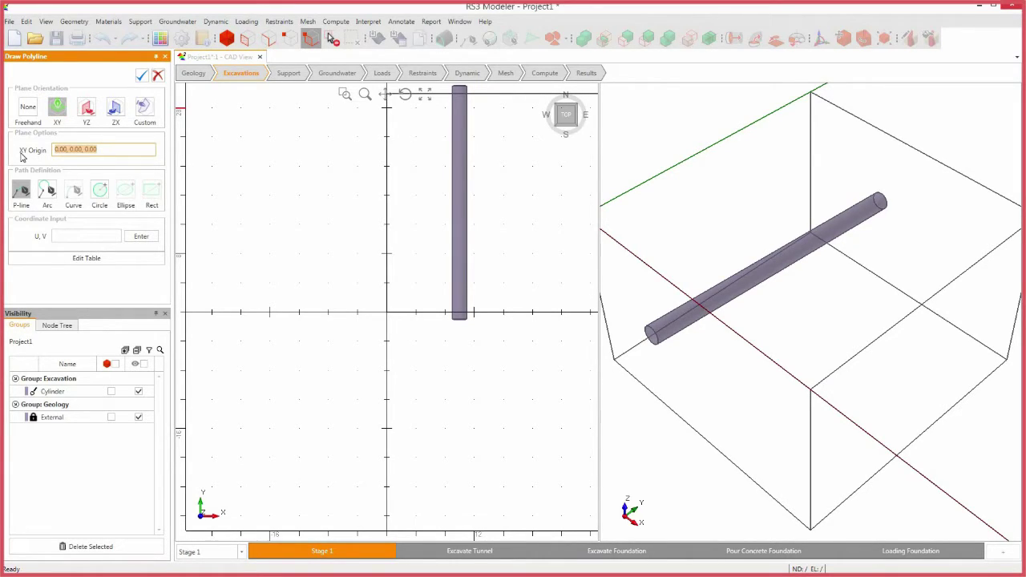
pyautogui.write('17.5, 15, 1')
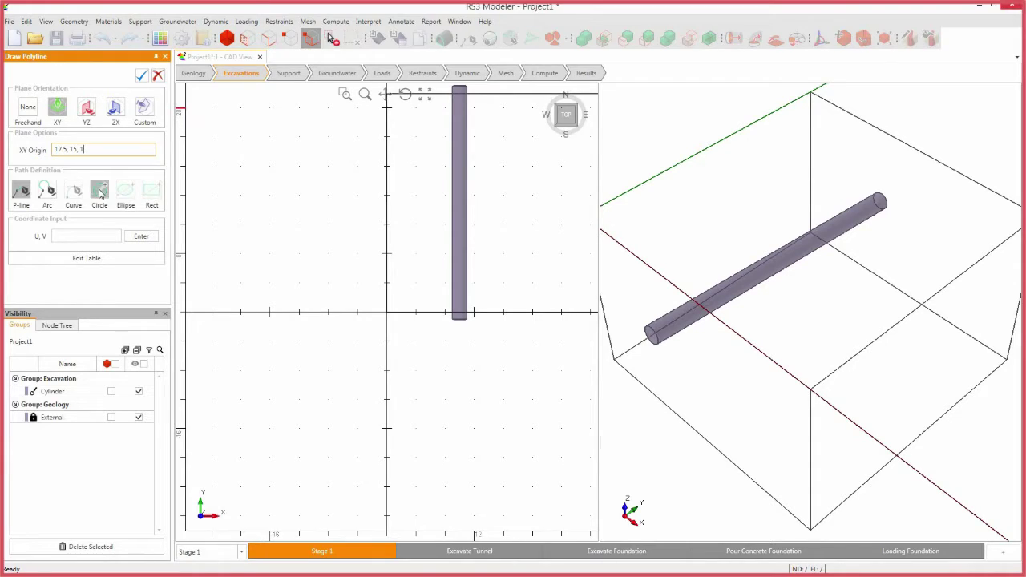
pyautogui.click(99, 192)
pyautogui.click(91, 230)
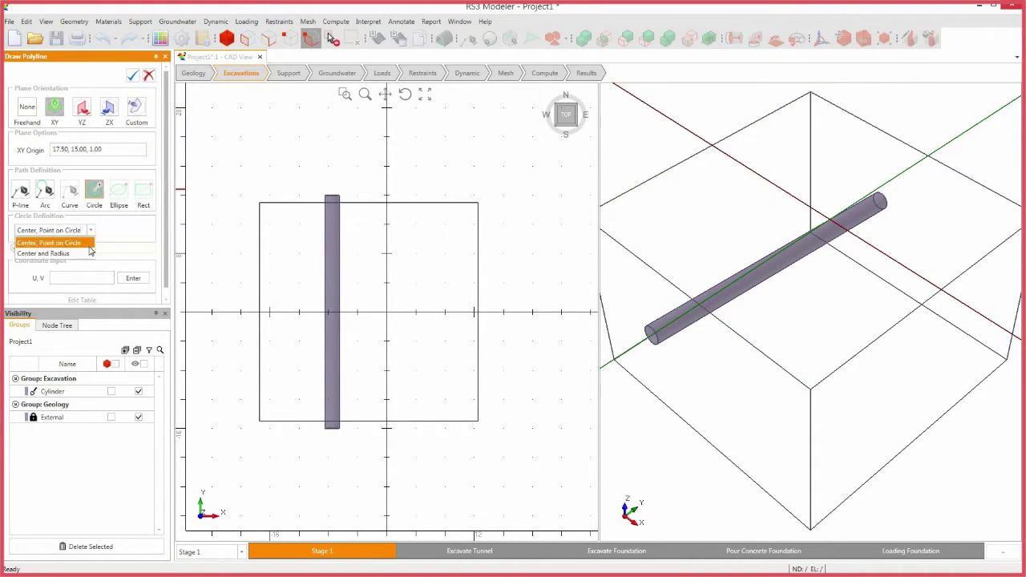
pyautogui.click(91, 252)
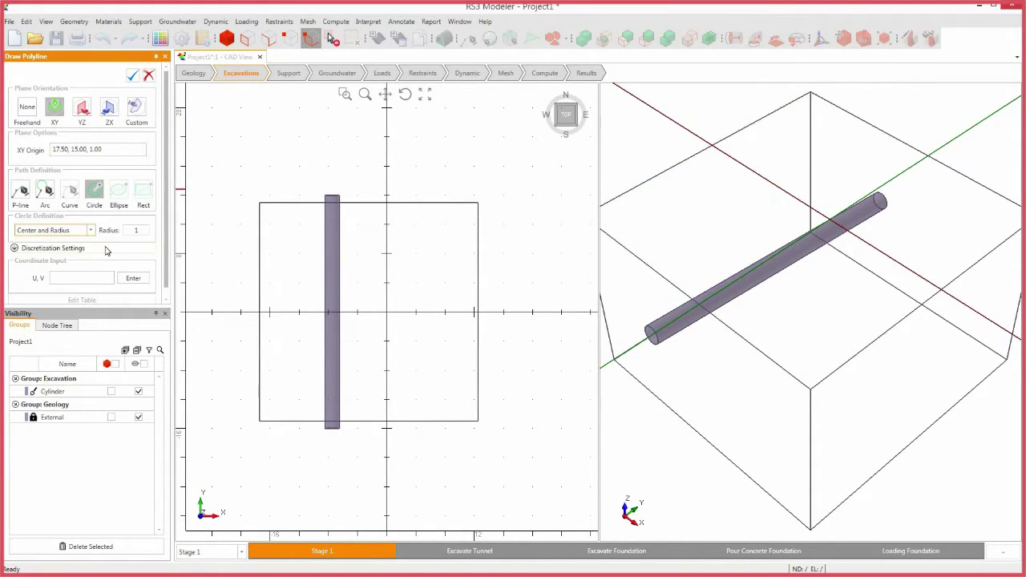
pyautogui.doubleClick(137, 230)
pyautogui.write('5')
# - Place the circle centre at 0,0, finish the polyline and select PolyLine1
pyautogui.click(15, 249)
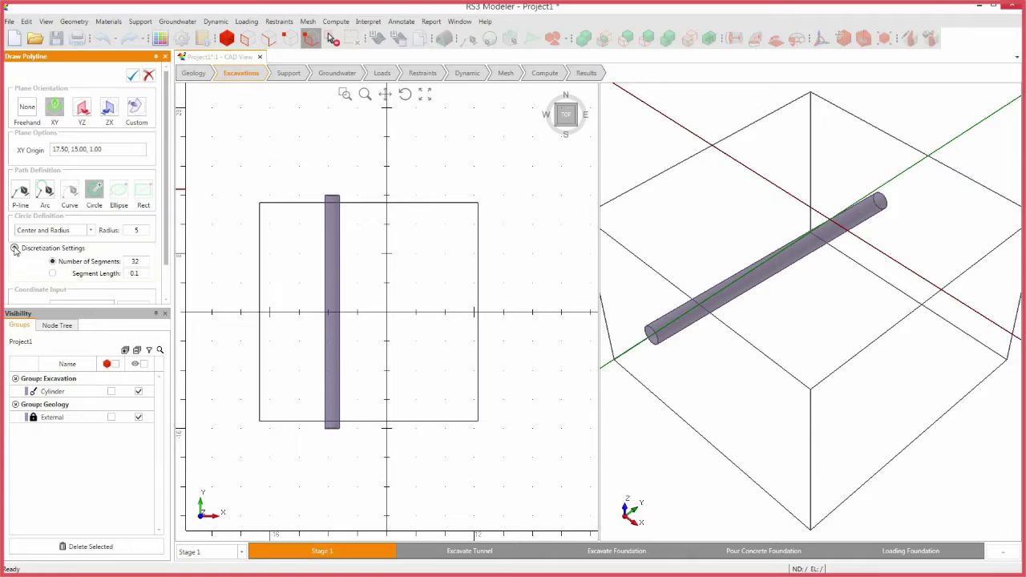
pyautogui.click(14, 248)
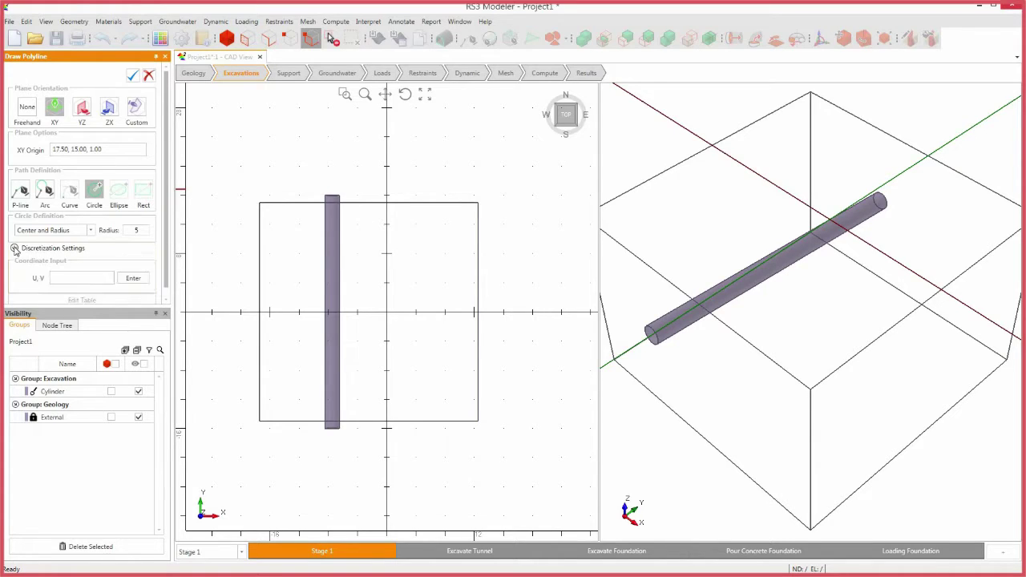
pyautogui.click(79, 279)
pyautogui.write('0,0')
pyautogui.press('Return')
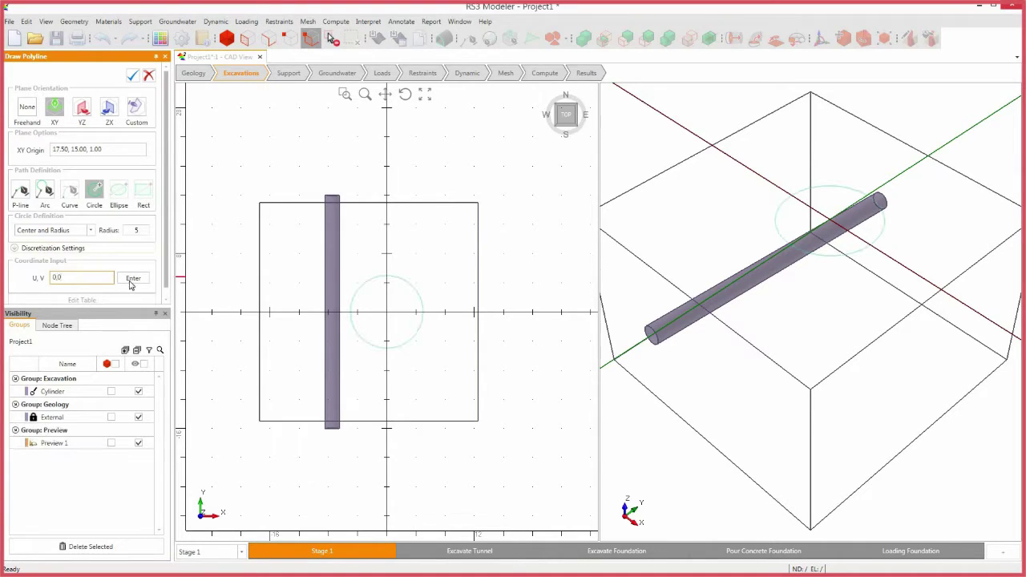
pyautogui.click(133, 278)
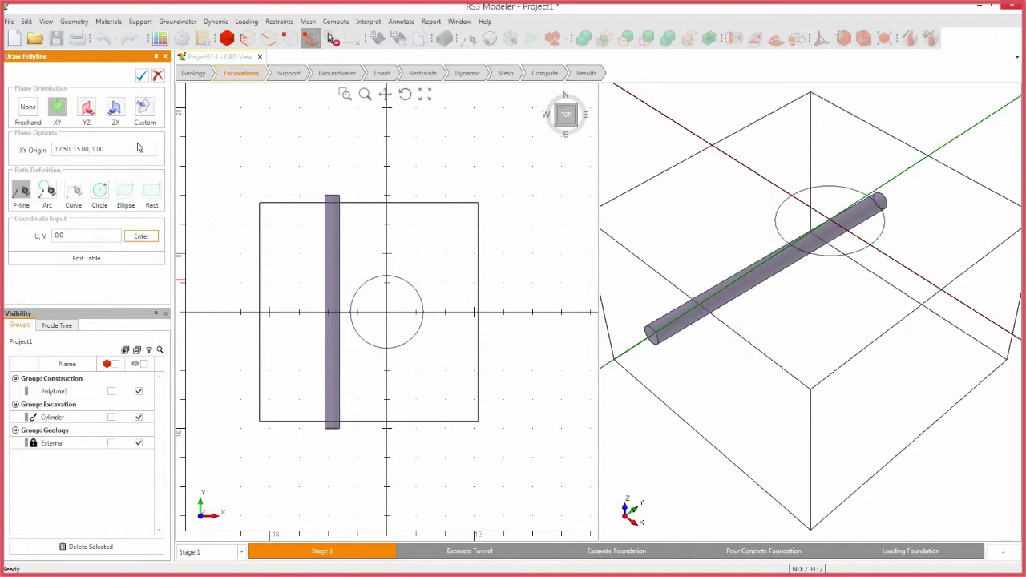
pyautogui.click(141, 76)
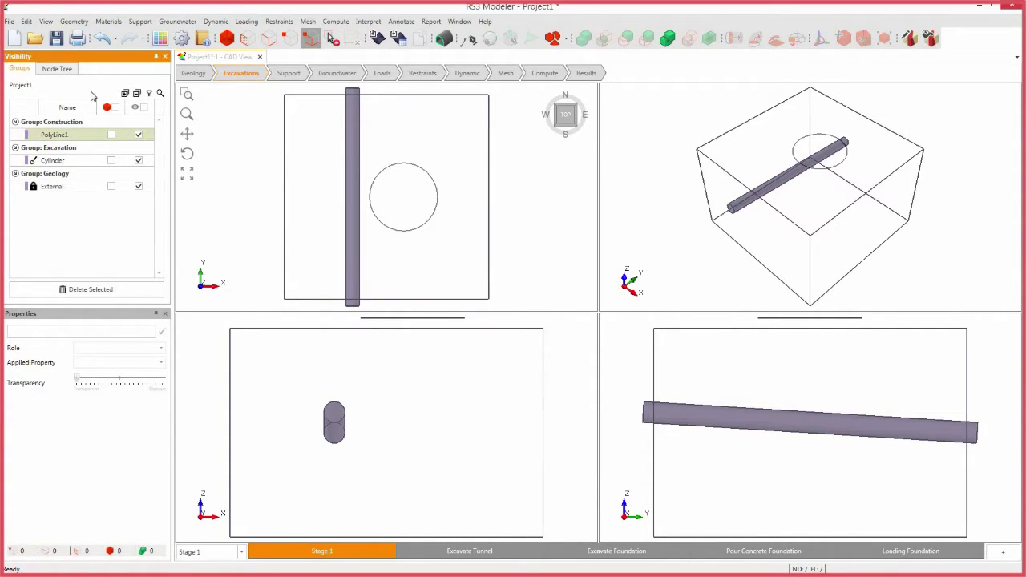
pyautogui.click(72, 138)
# - Convert PolyLine1 into Polygon 0 using Create Polygon From Polyline
pyautogui.click(73, 21)
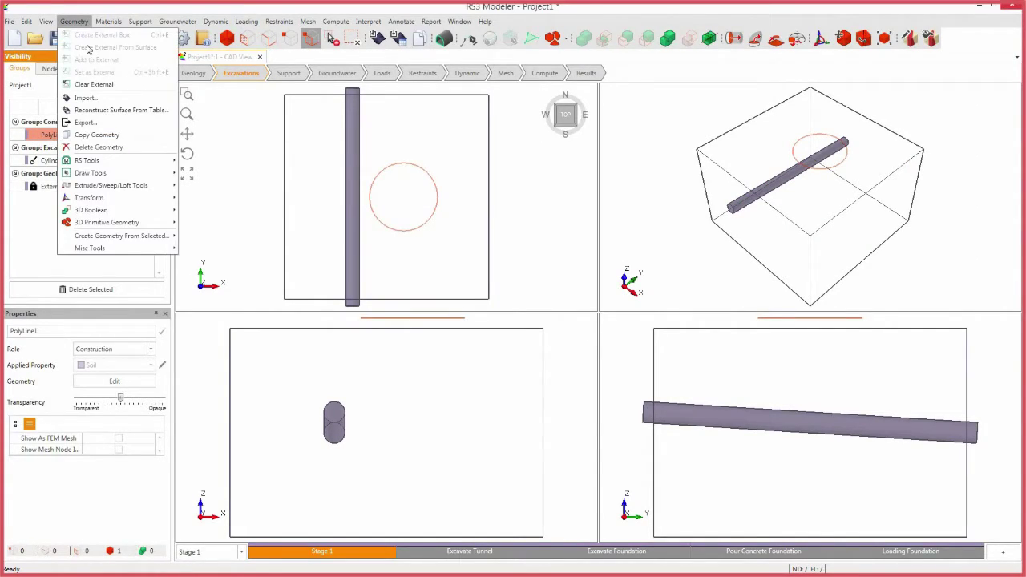
pyautogui.moveTo(169, 177)
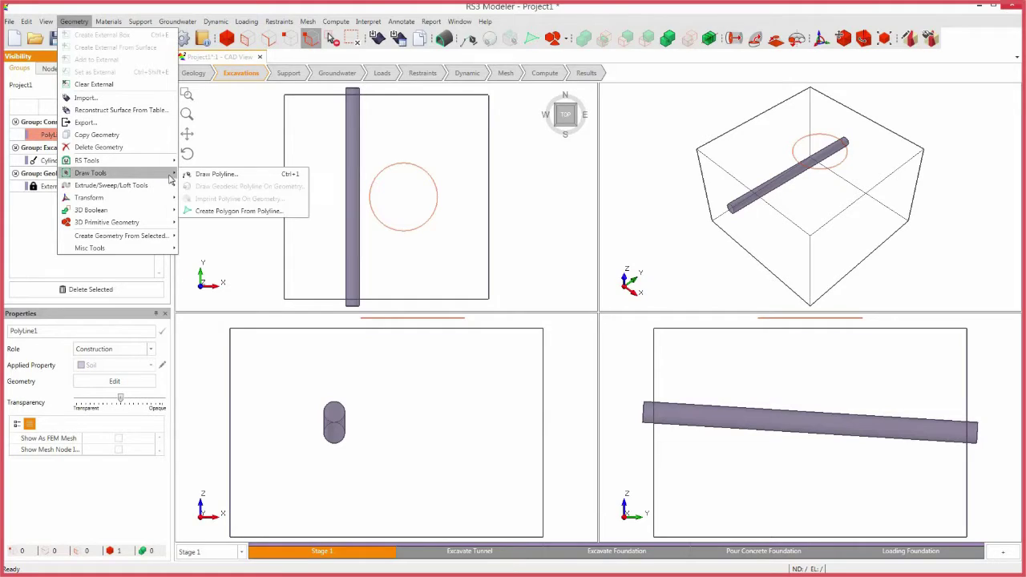
pyautogui.click(218, 210)
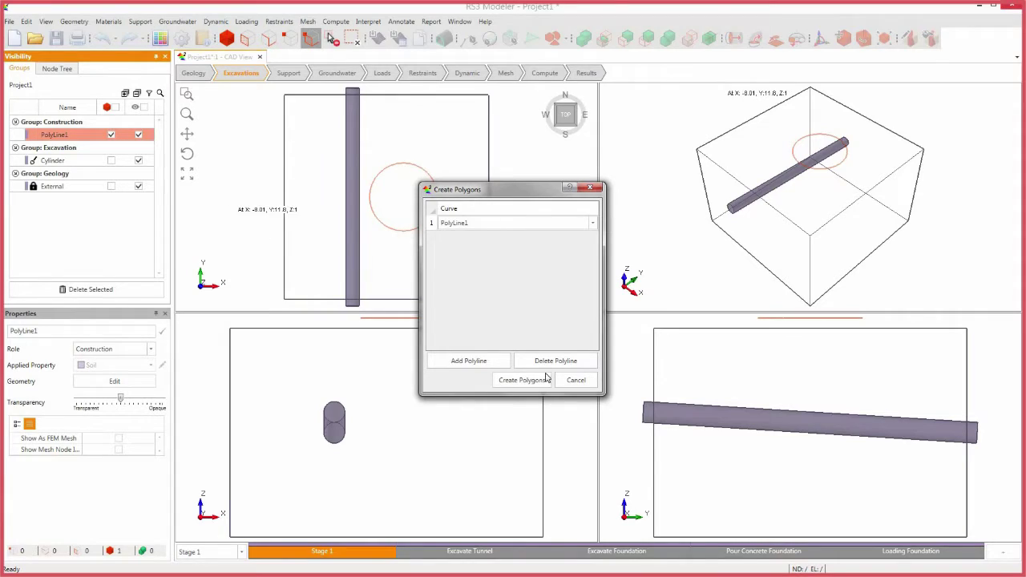
pyautogui.click(519, 380)
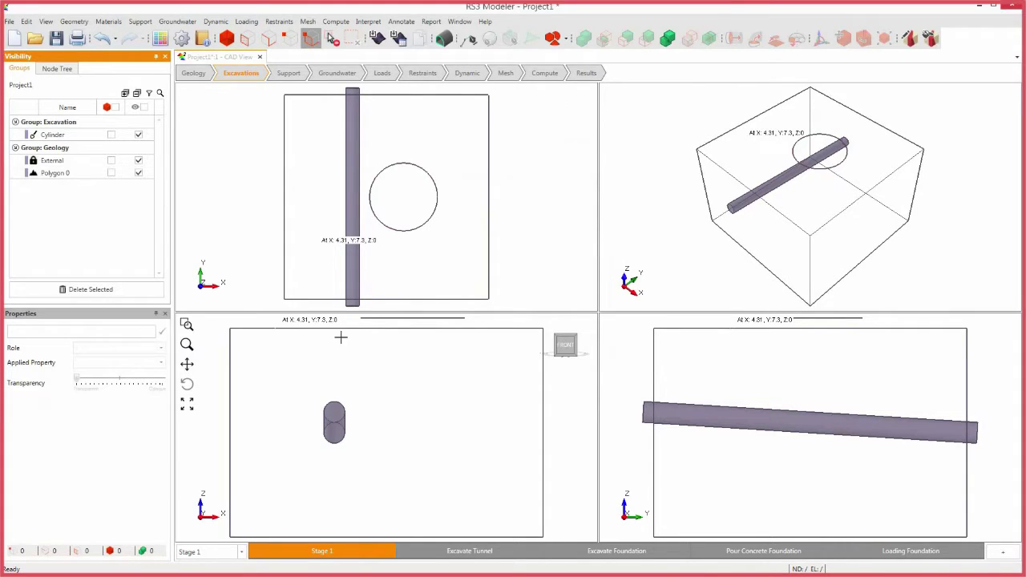
pyautogui.click(55, 173)
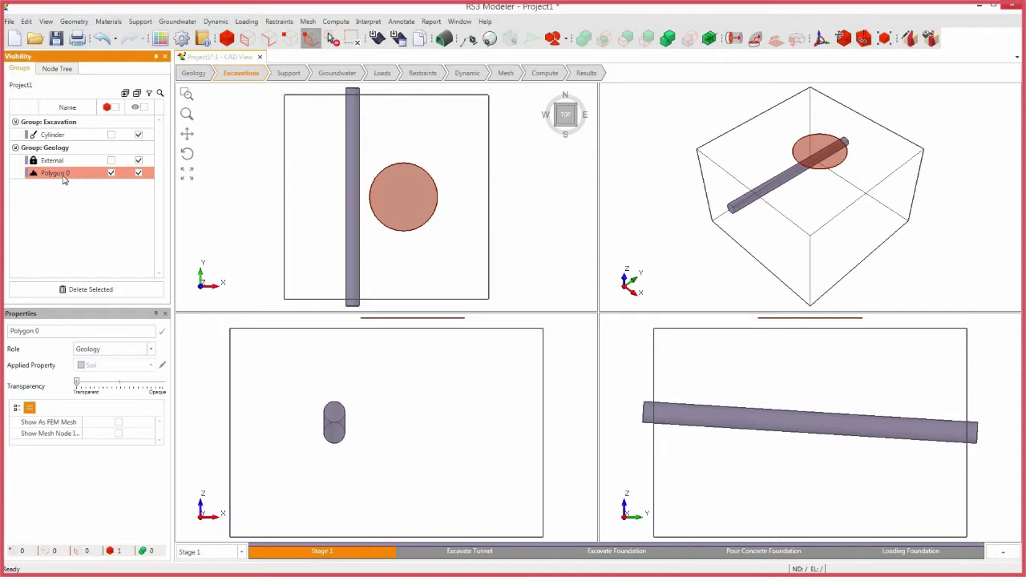
# - Extrude Polygon 0 along Z to a depth of -1
pyautogui.click(73, 22)
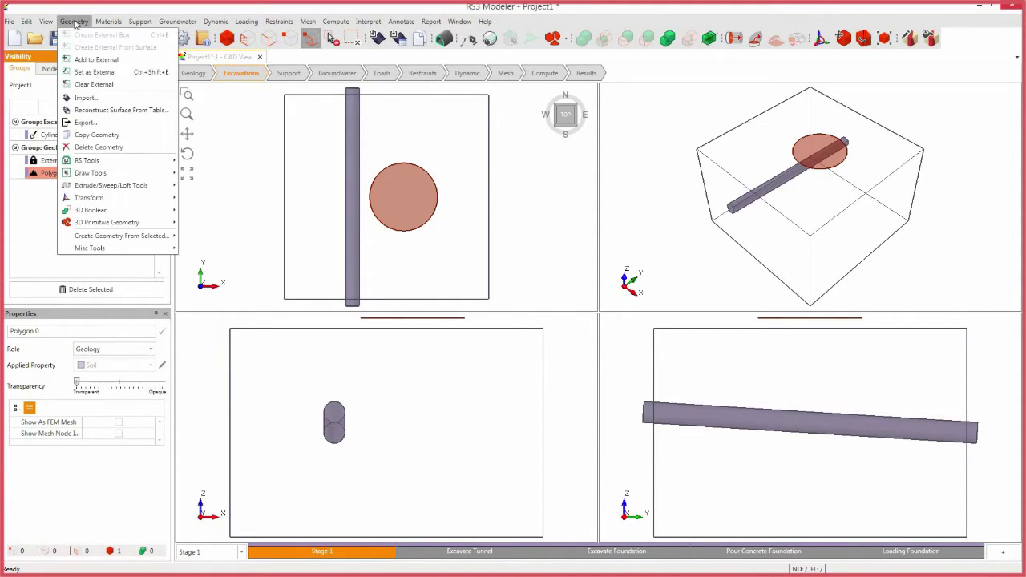
pyautogui.moveTo(160, 188)
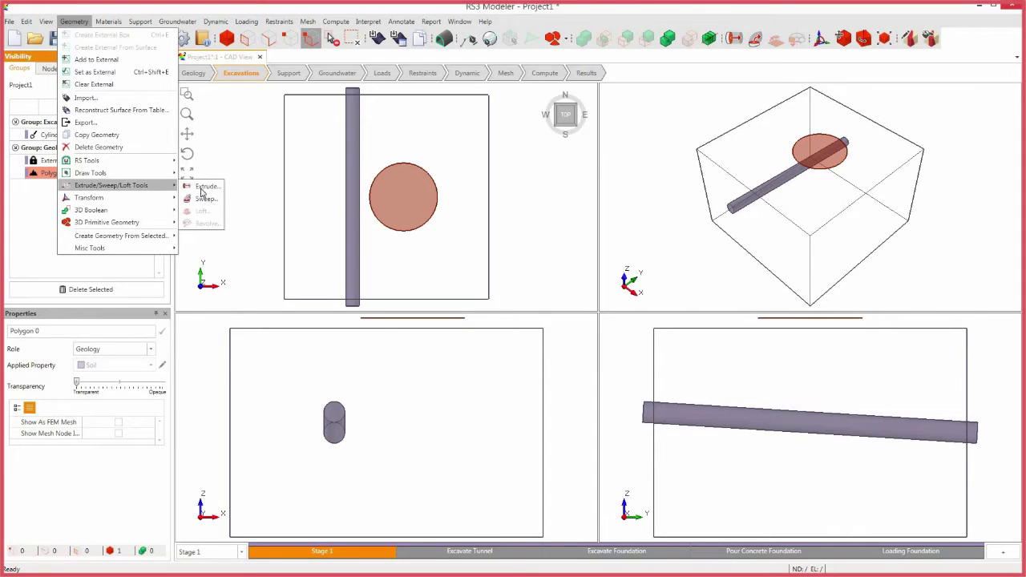
pyautogui.click(204, 186)
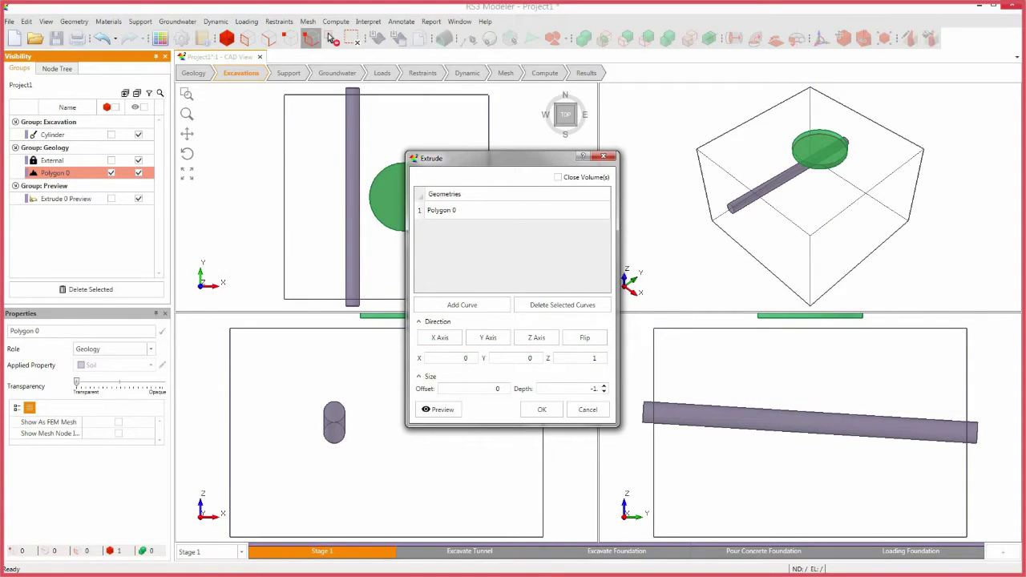
pyautogui.click(553, 411)
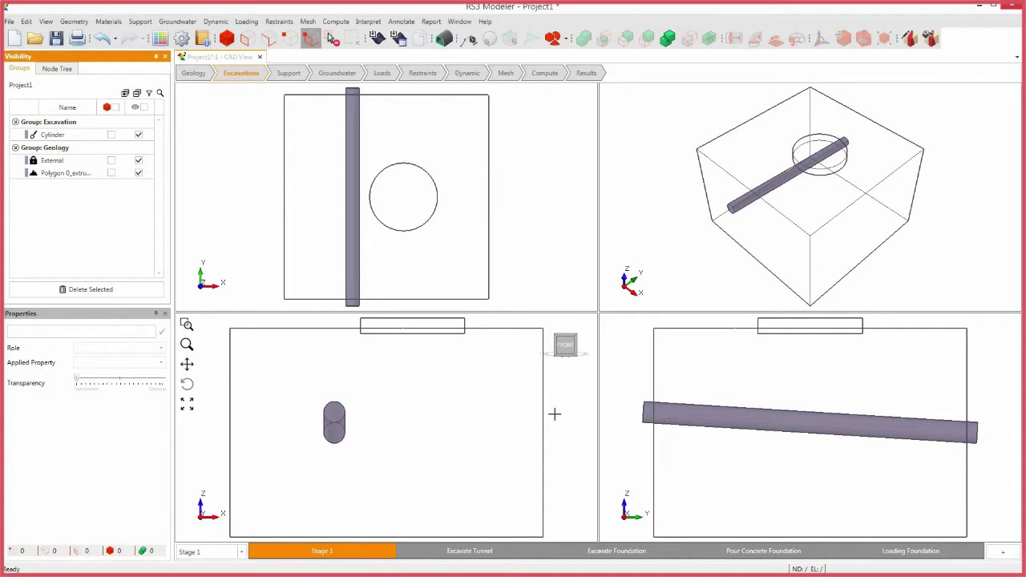
# - Divide all geometry into separate volumes External_1, External_4 and excavation External_3
pyautogui.click(74, 21)
pyautogui.moveTo(164, 210)
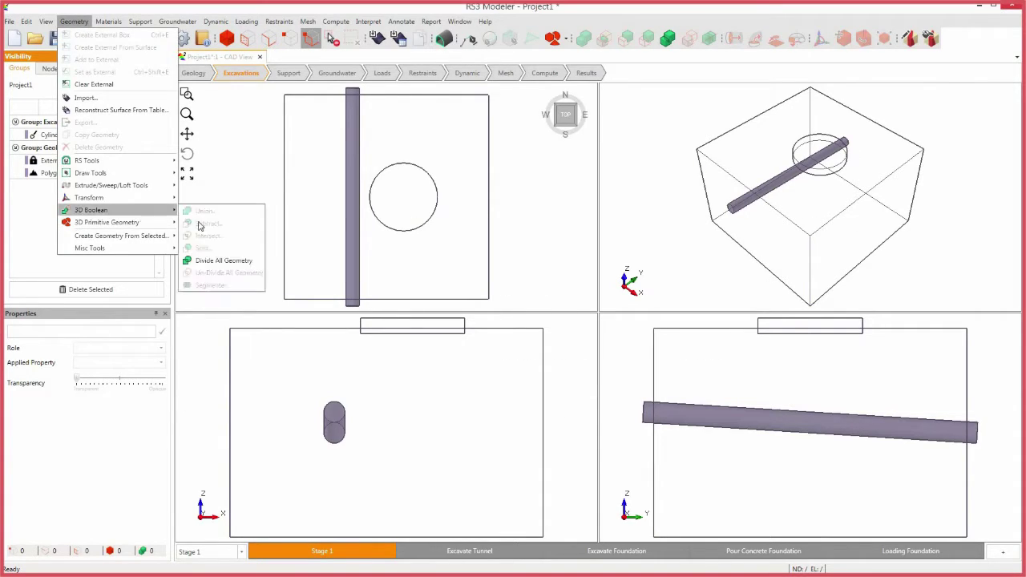
pyautogui.click(210, 260)
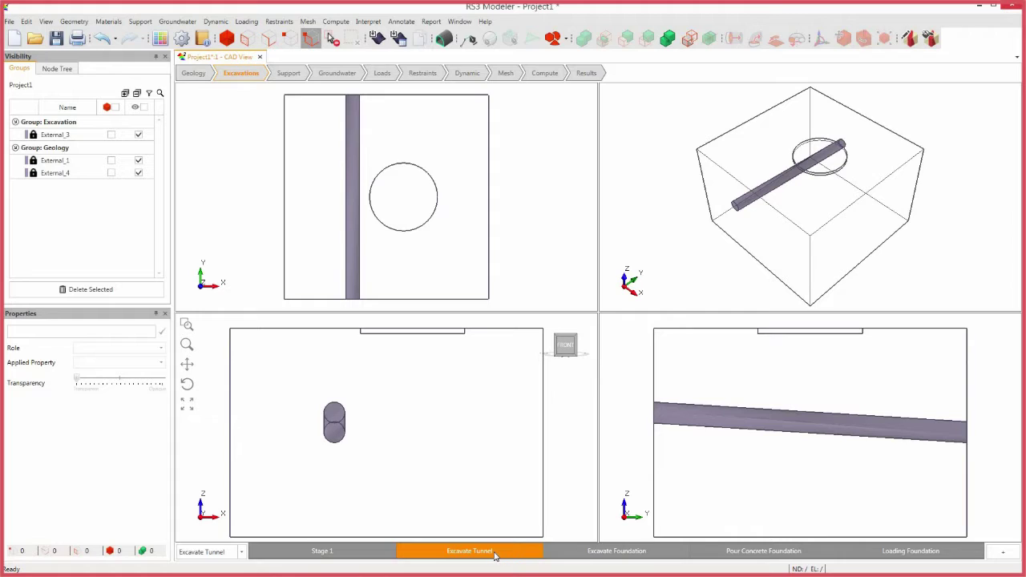
# - Leave the tunnel volume with no material at the Excavate Tunnel stage
pyautogui.click(72, 134)
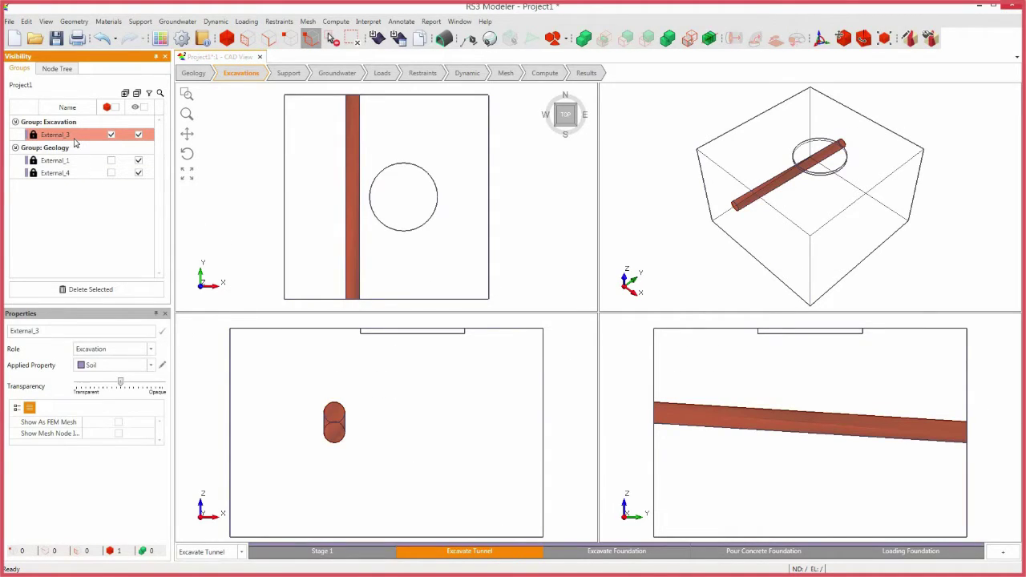
pyautogui.click(151, 366)
pyautogui.click(149, 382)
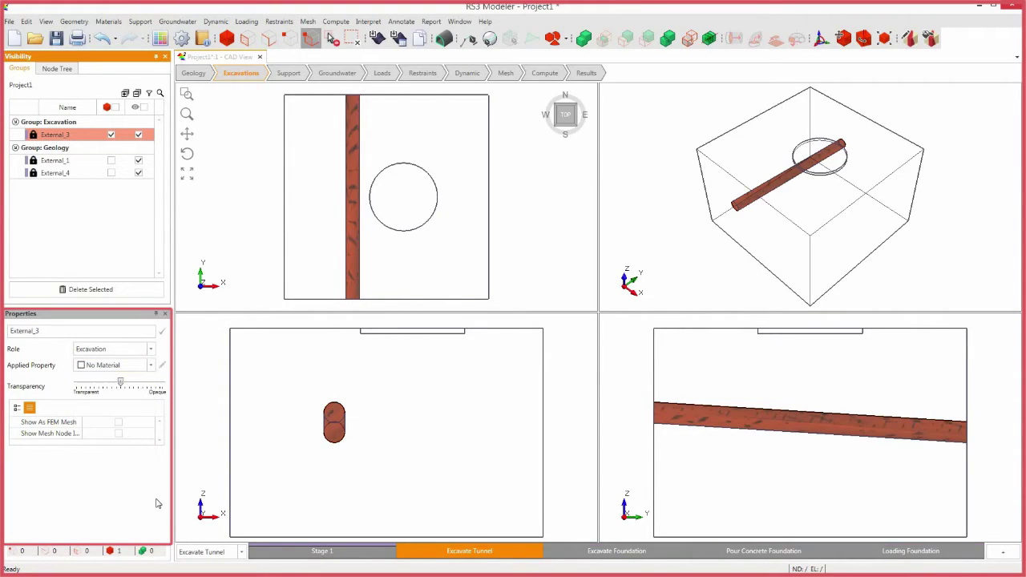
# - At Excavate Foundation, make the circular pit External_1 an excavation with no material
pyautogui.click(608, 553)
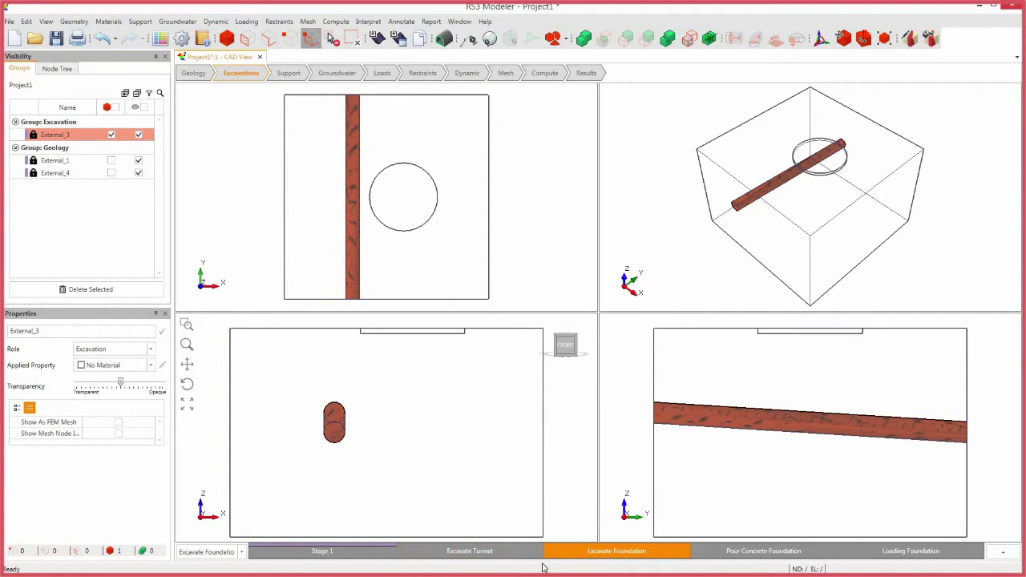
pyautogui.click(79, 163)
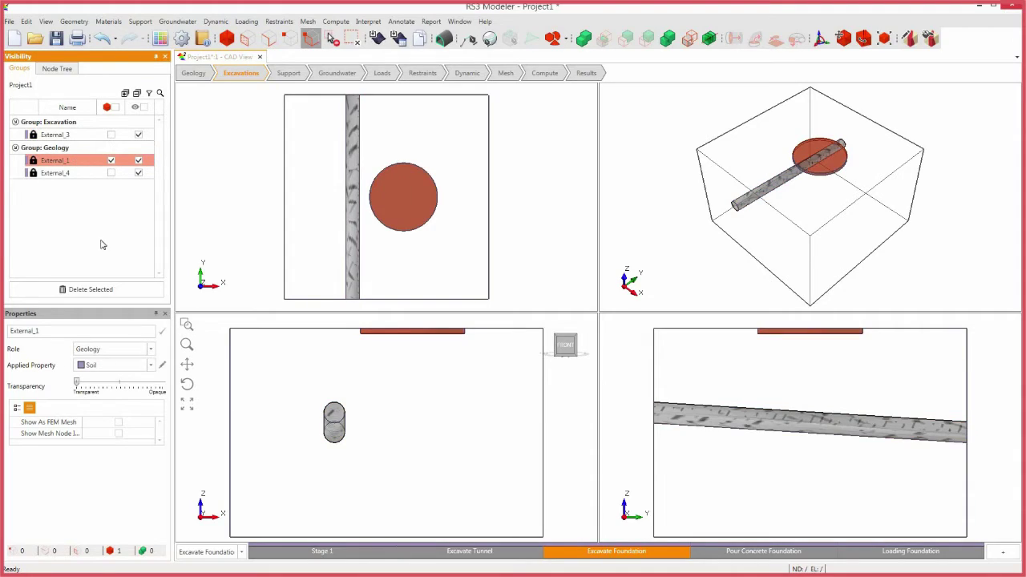
pyautogui.click(149, 349)
pyautogui.click(104, 362)
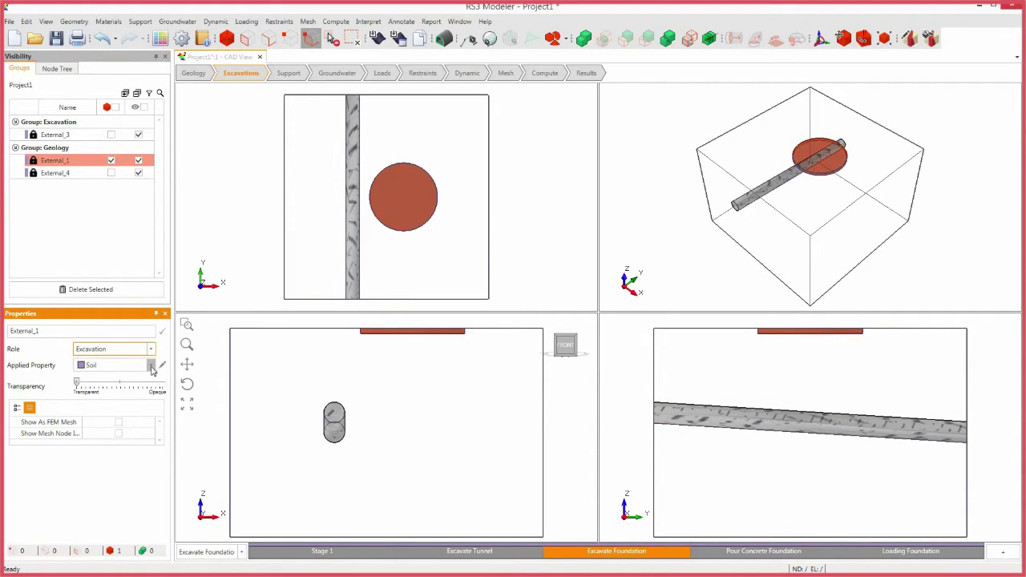
pyautogui.click(150, 365)
pyautogui.click(143, 378)
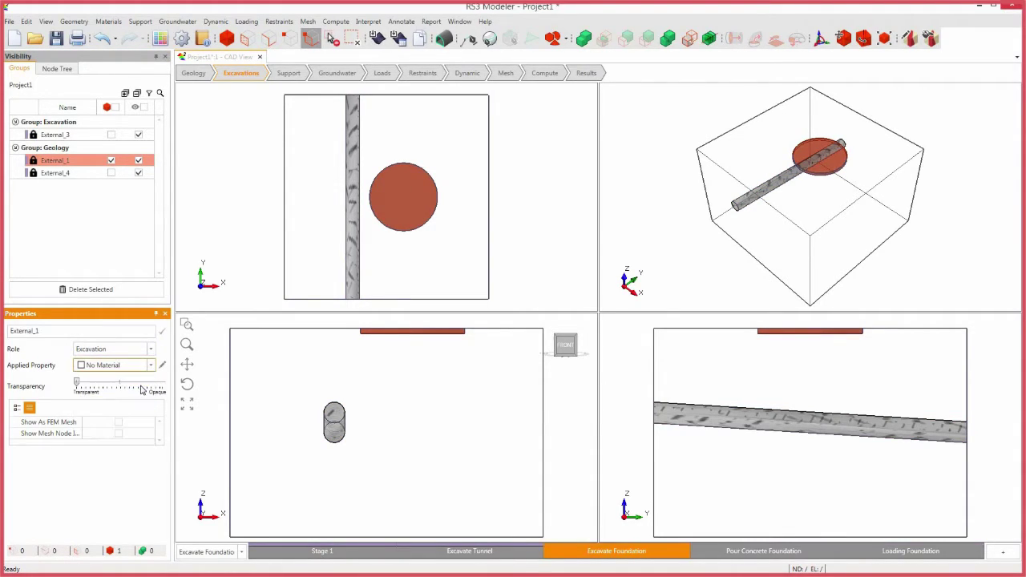
# - Fill the pit with Concrete at the Pour Concrete Foundation stage
pyautogui.click(774, 553)
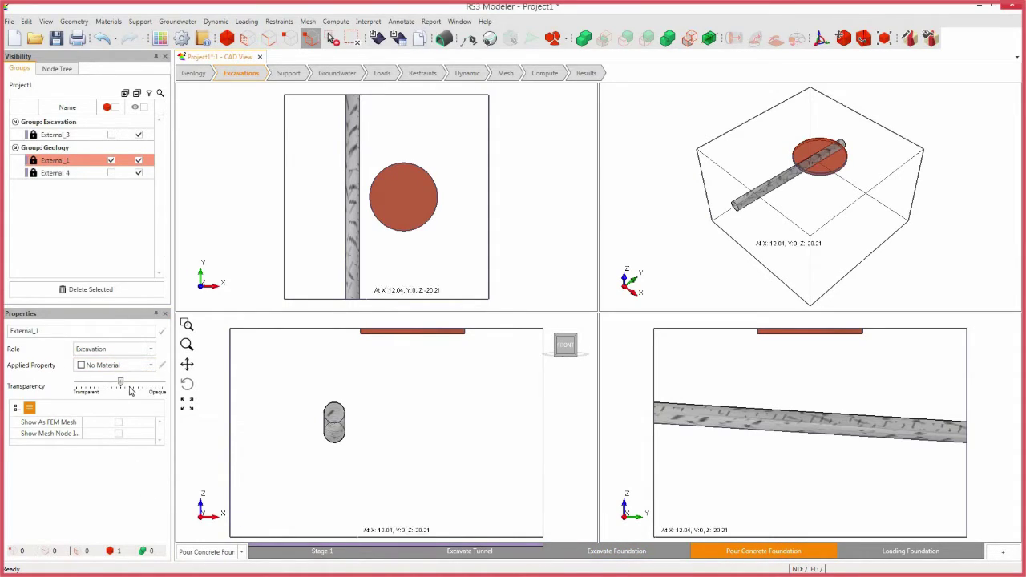
pyautogui.click(151, 366)
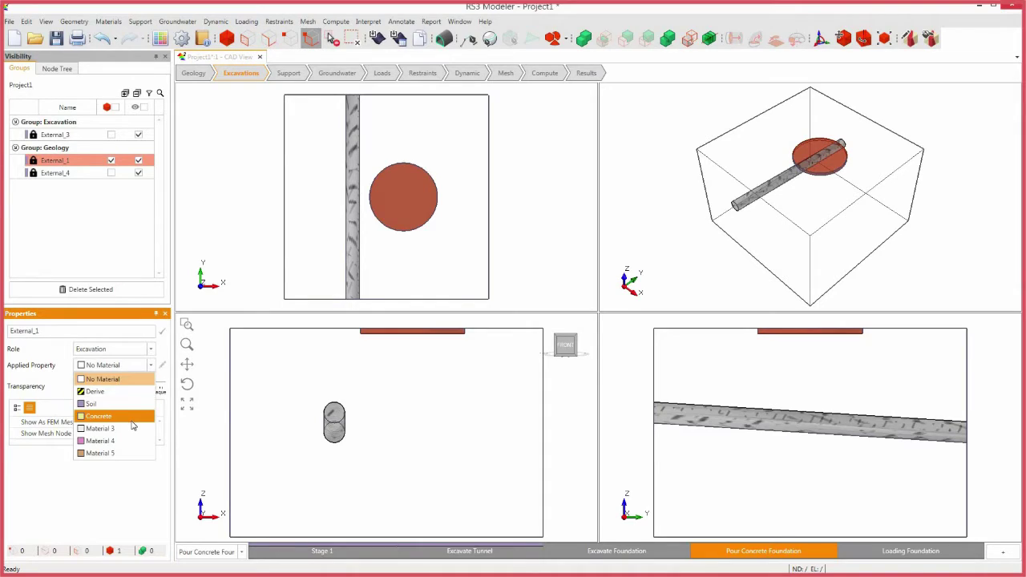
pyautogui.click(133, 416)
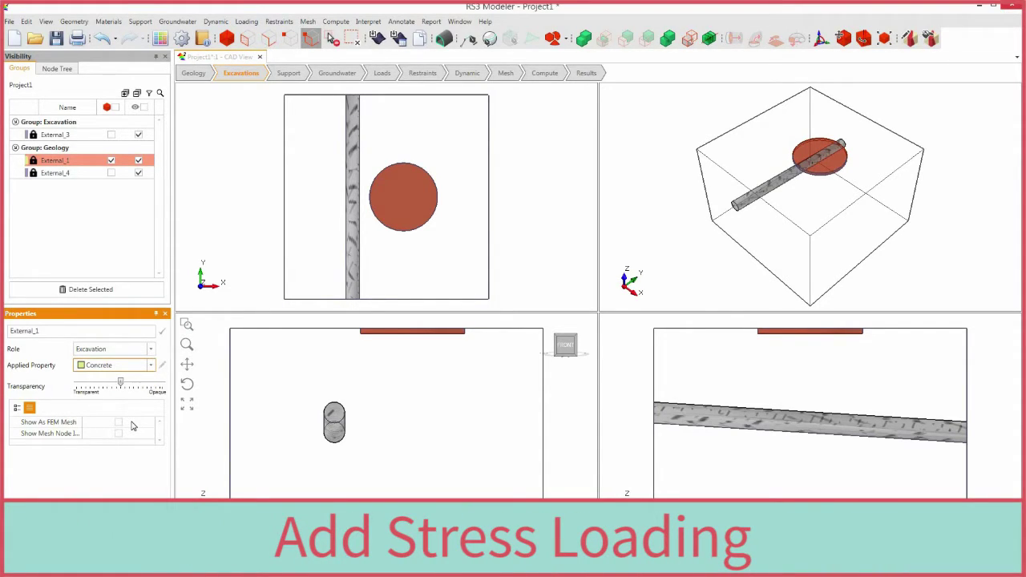
# - Put a 200 kN/m2 face load on the foundation top, installed at Loading Foundation
pyautogui.click(381, 73)
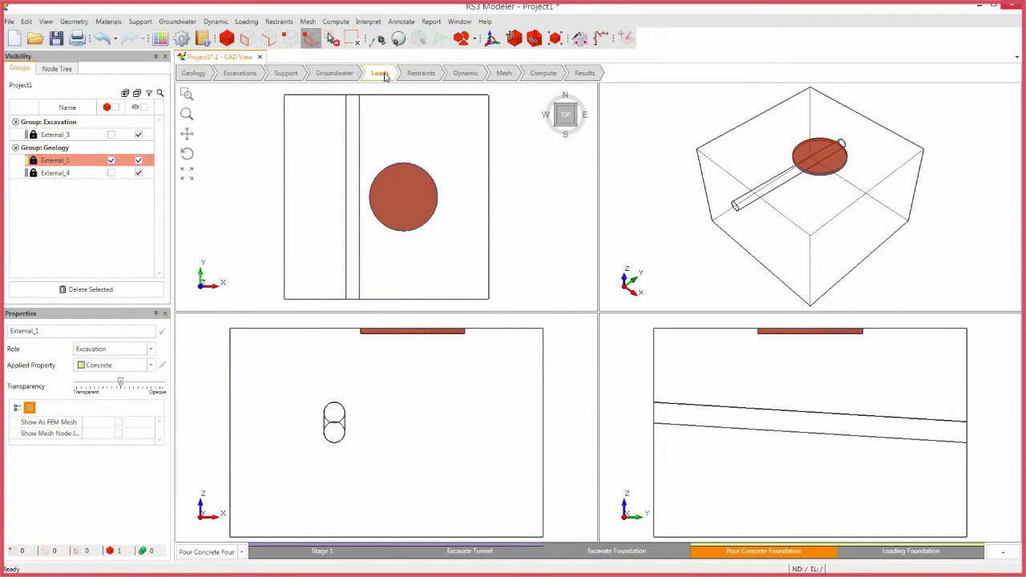
pyautogui.click(248, 39)
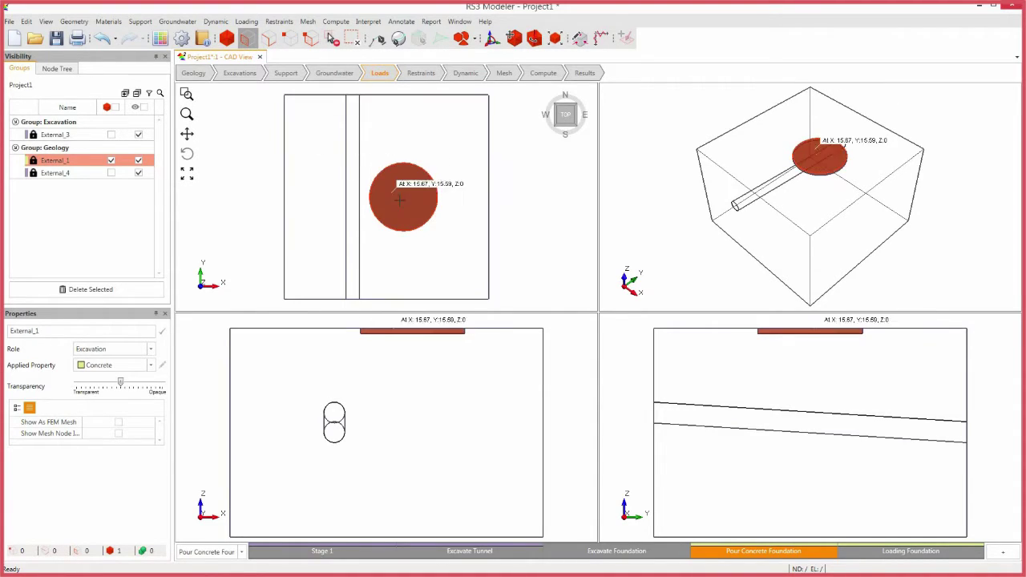
pyautogui.click(423, 226)
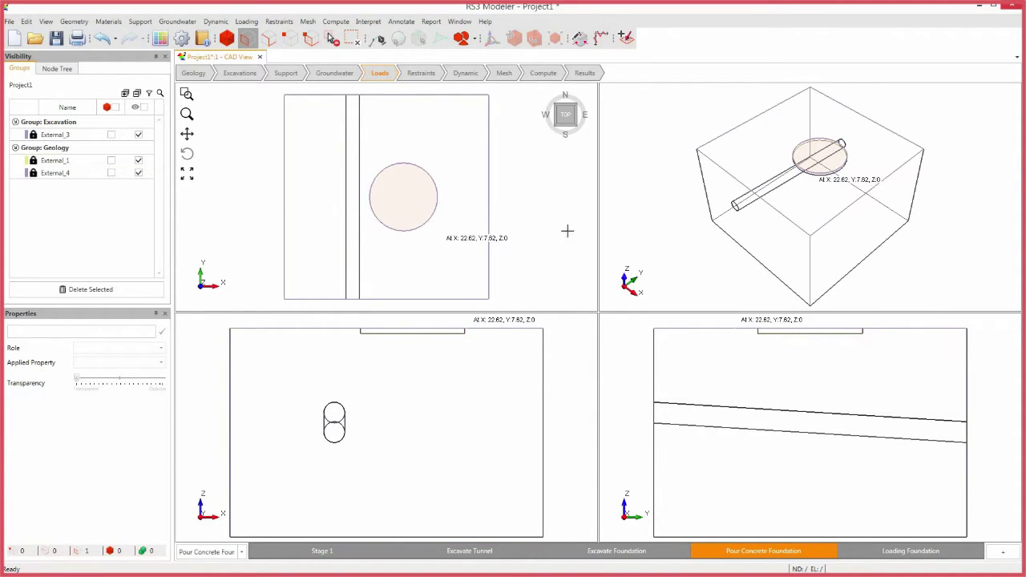
pyautogui.click(625, 38)
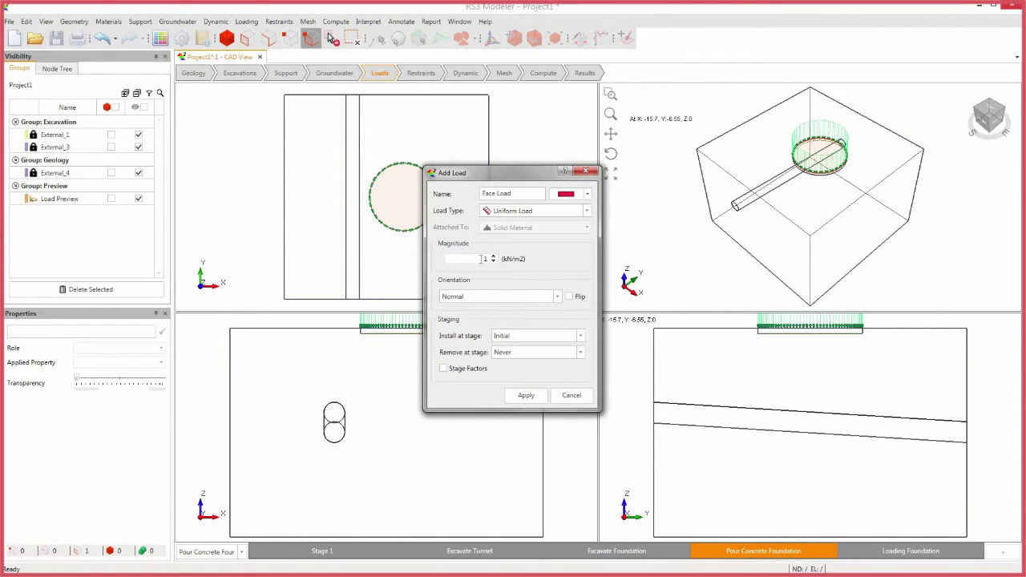
pyautogui.write('200')
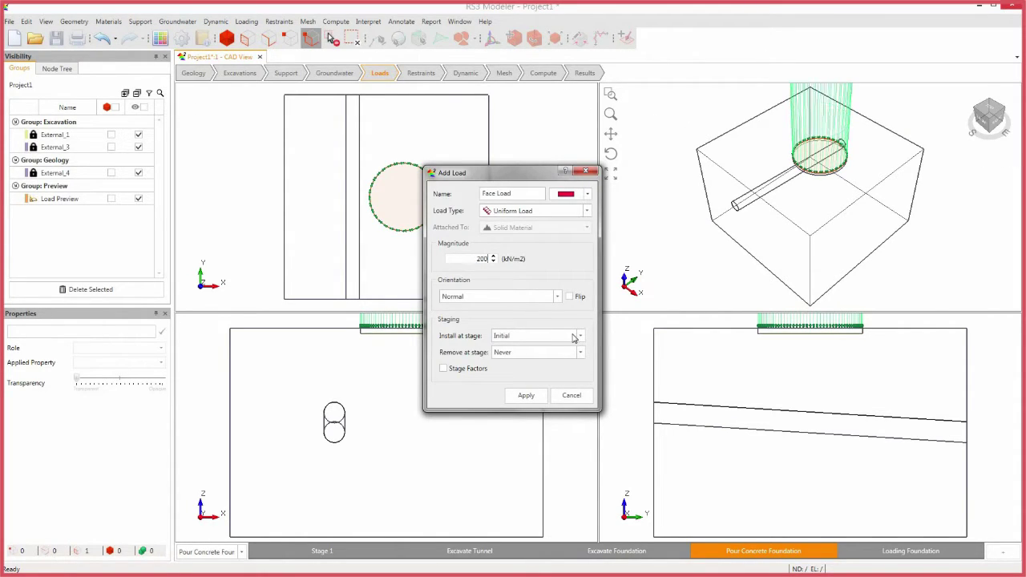
pyautogui.click(580, 336)
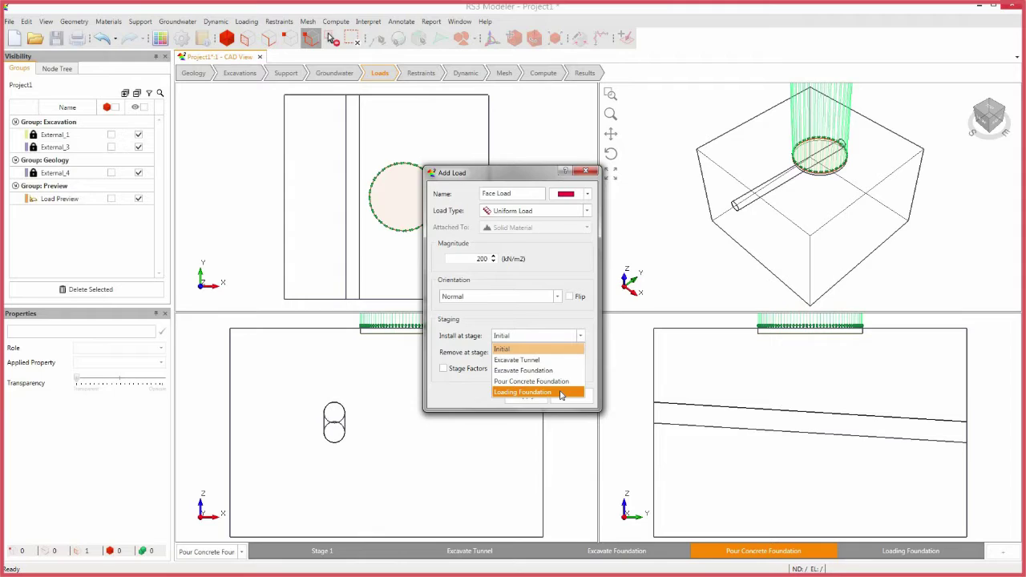
pyautogui.click(561, 393)
pyautogui.click(538, 397)
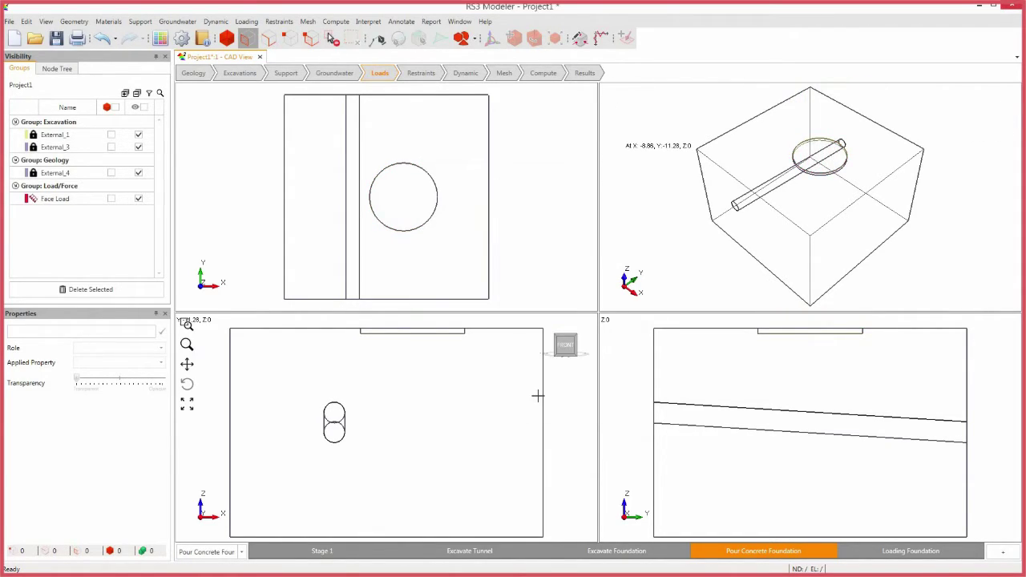
pyautogui.click(916, 552)
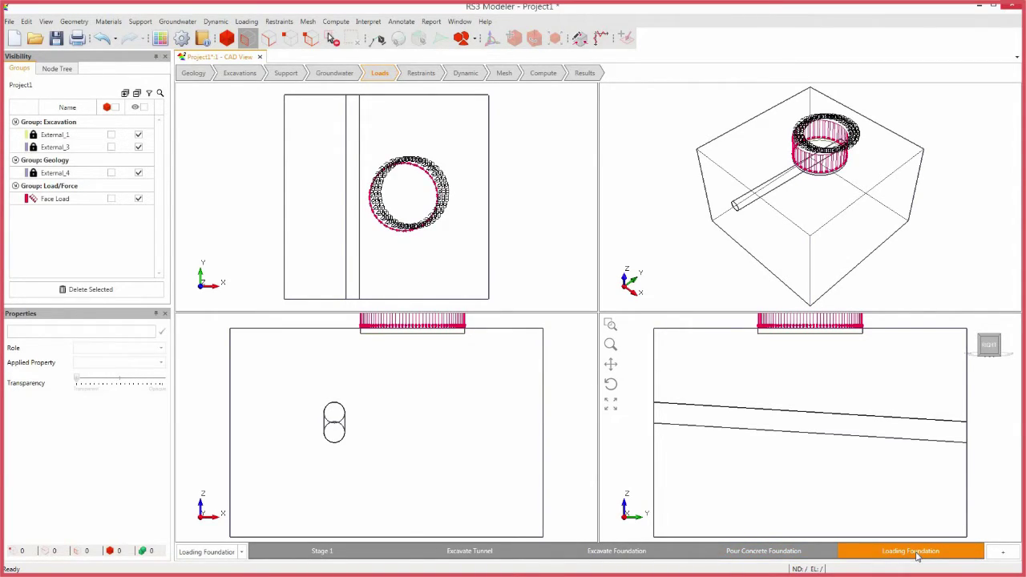
# - Set the Field Stress Type to Gravity
pyautogui.click(579, 37)
pyautogui.click(511, 196)
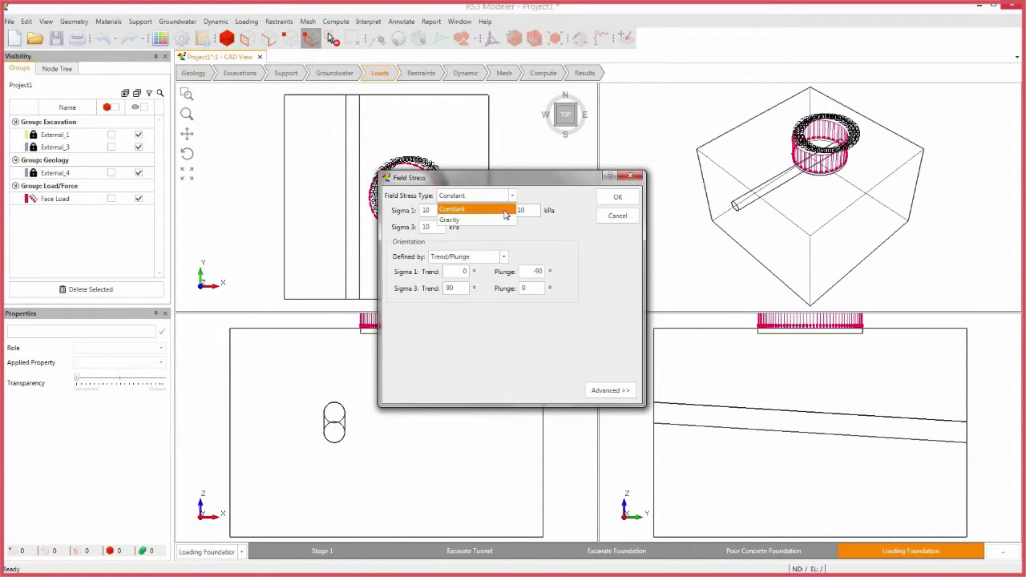
pyautogui.click(502, 225)
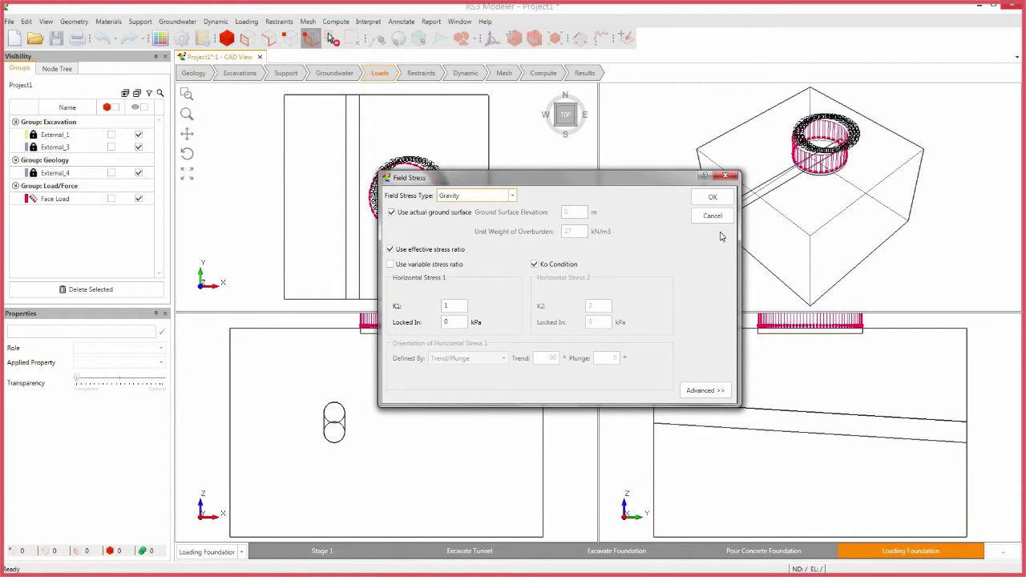
pyautogui.click(723, 197)
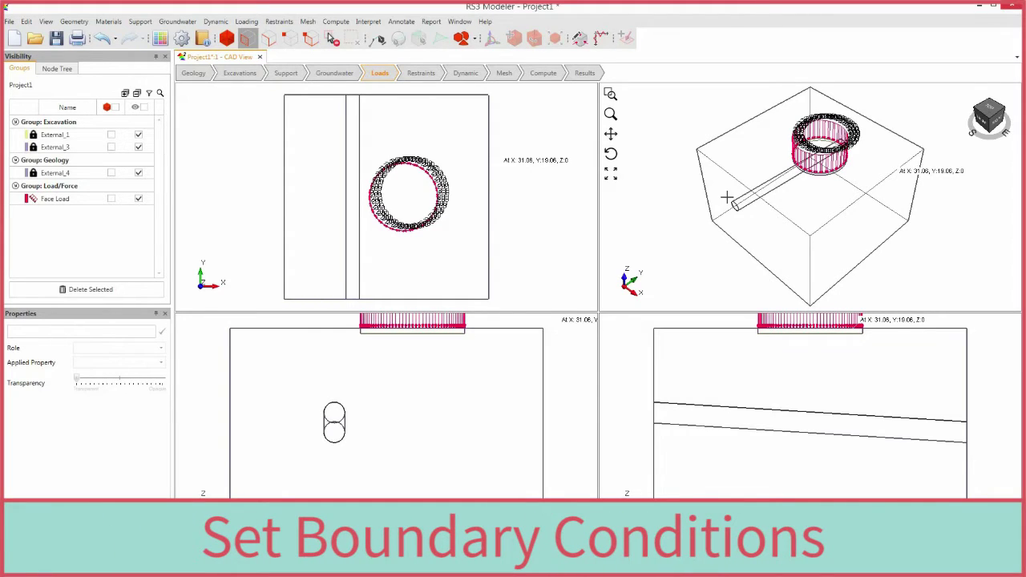
# - Auto Restrain (Underground) the soil box's outer surfaces in X, Y and Z
pyautogui.click(421, 72)
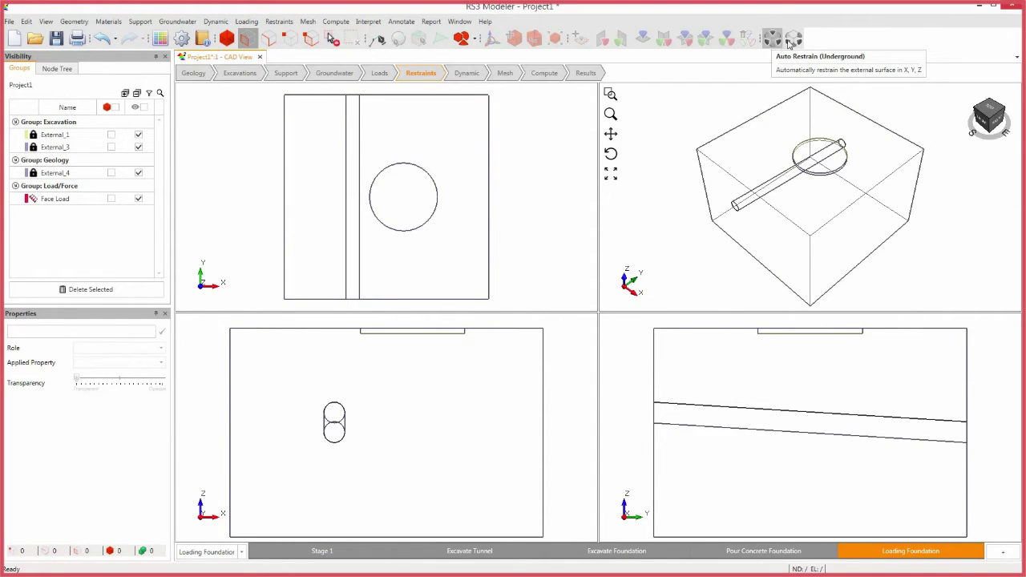
pyautogui.click(794, 40)
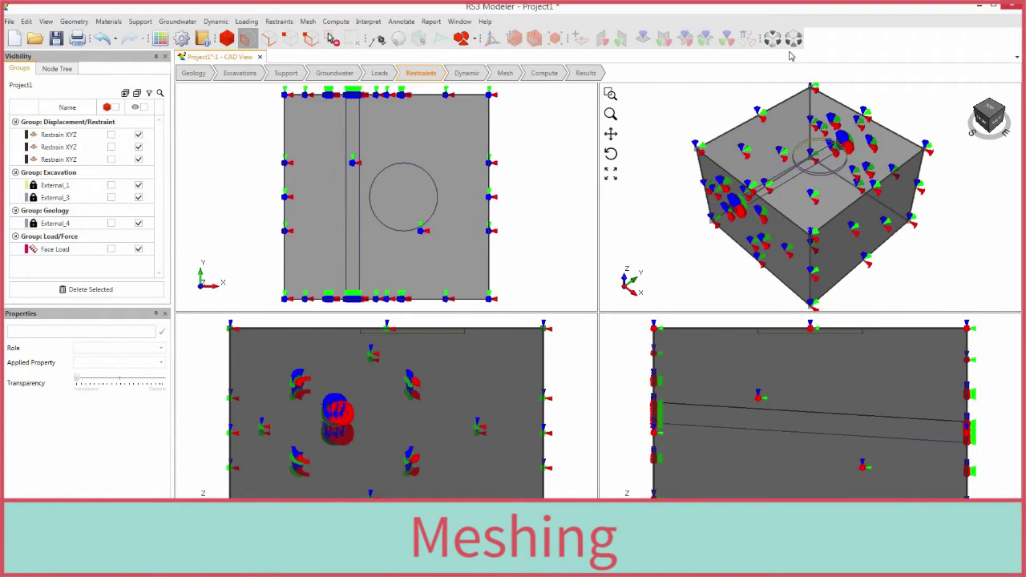
# - Mesh the model with graded 10-noded tetrahedra (55868 nodes, 40931 elements)
pyautogui.click(504, 73)
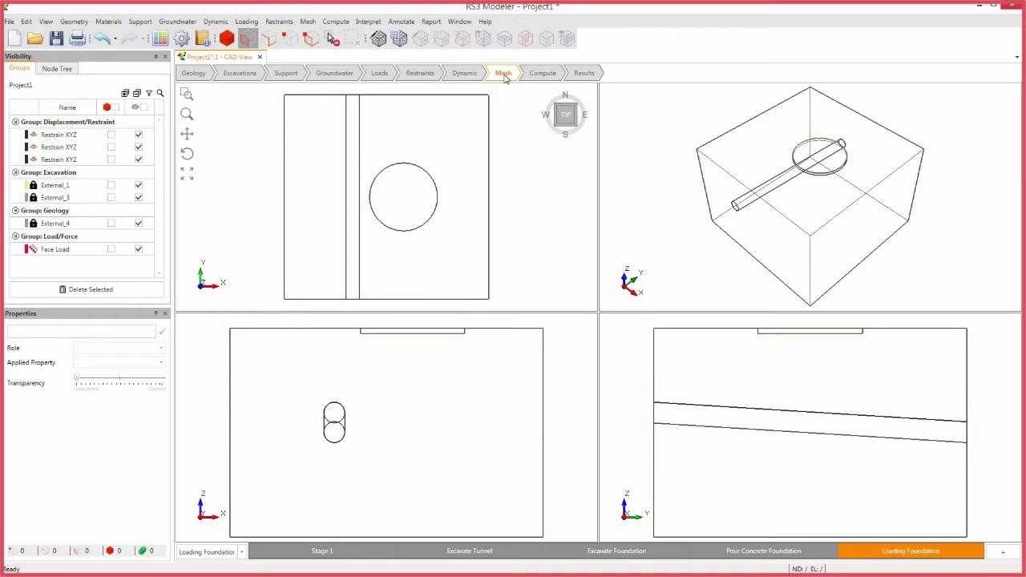
pyautogui.click(379, 45)
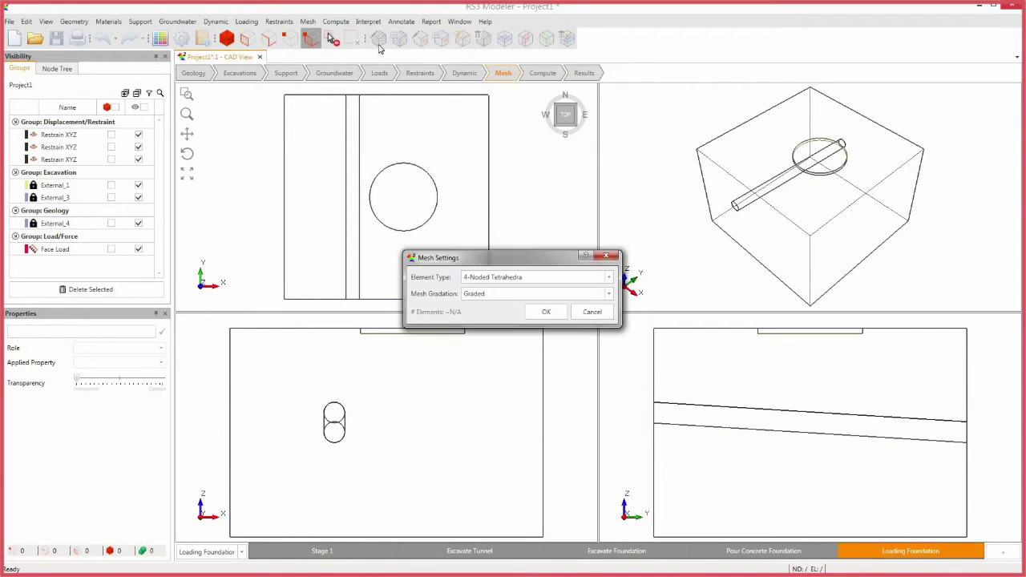
pyautogui.click(608, 277)
pyautogui.click(608, 298)
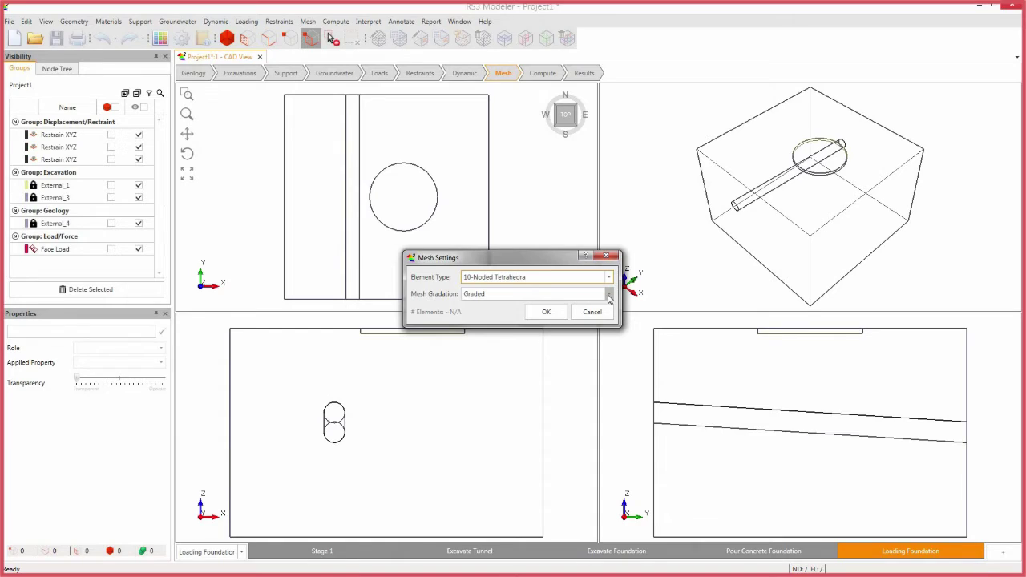
pyautogui.click(608, 298)
pyautogui.click(597, 304)
pyautogui.click(541, 311)
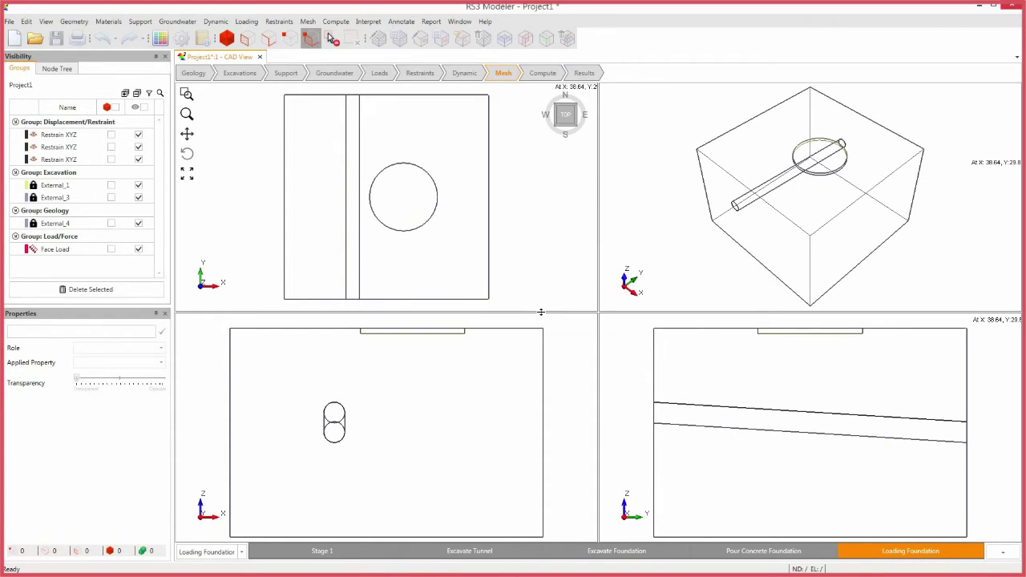
pyautogui.click(399, 38)
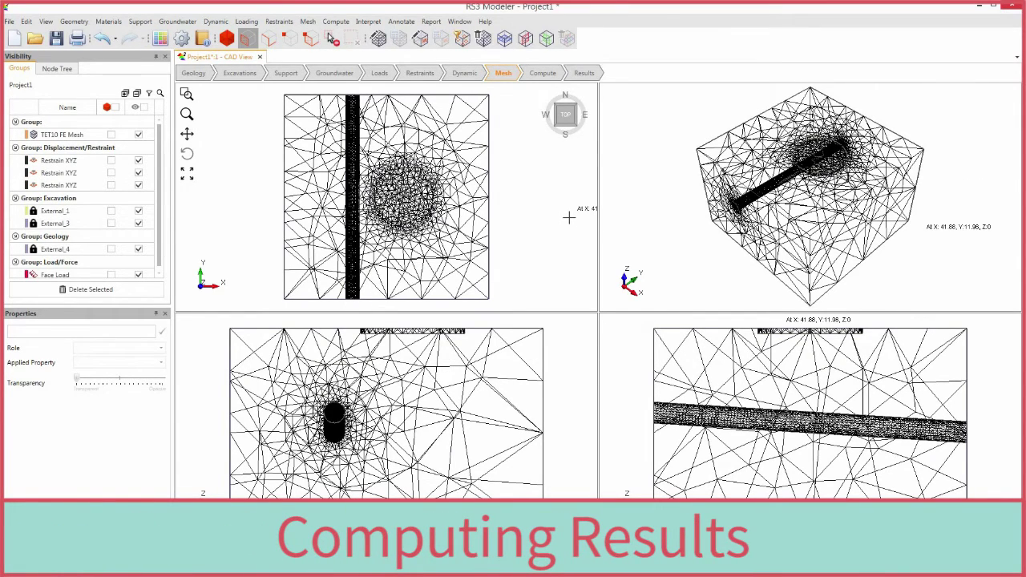
pyautogui.click(542, 73)
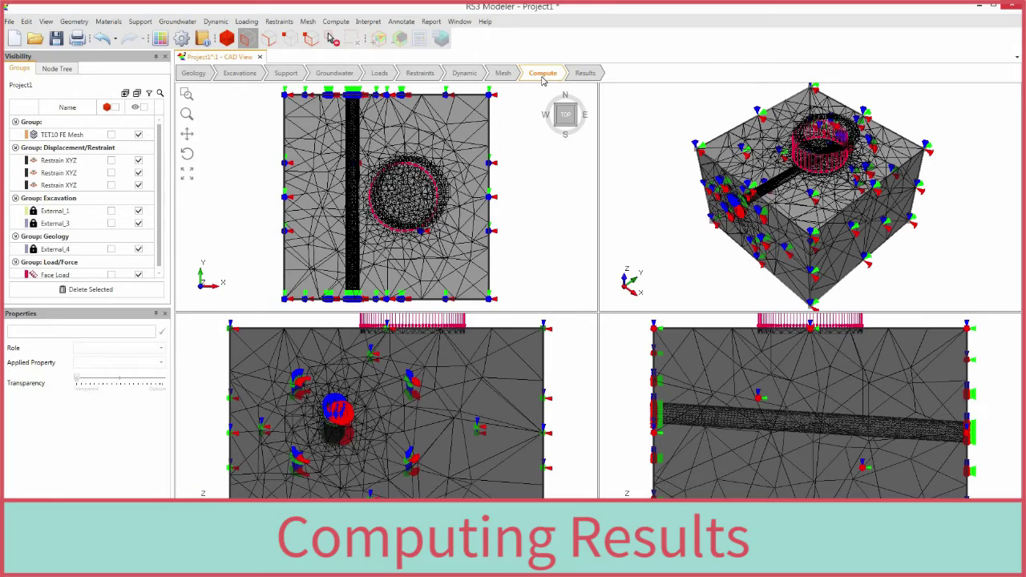
# - Save the project as Quick Start and compute the analysis through all 5 stages
pyautogui.click(9, 22)
pyautogui.click(46, 74)
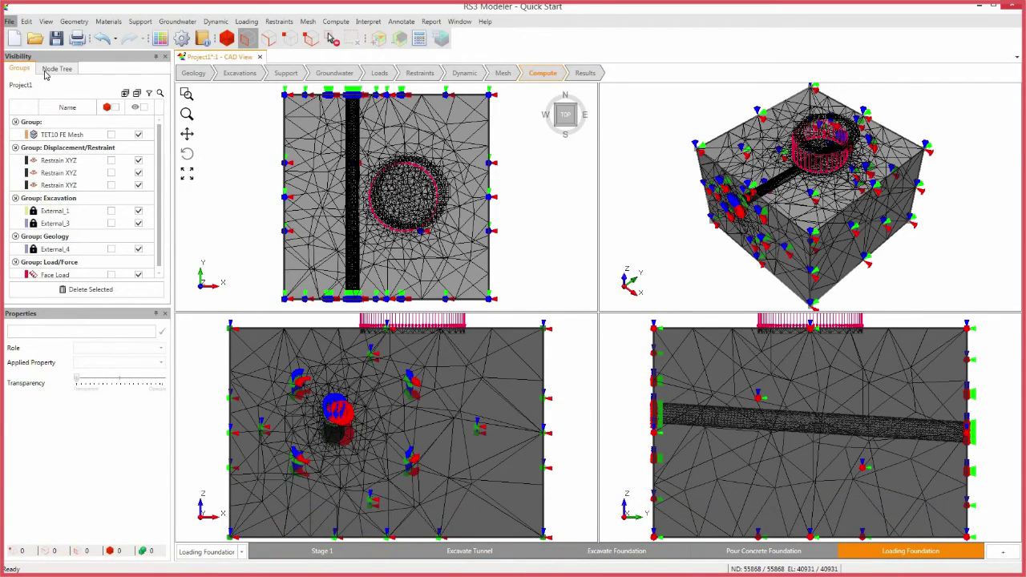
pyautogui.click(9, 22)
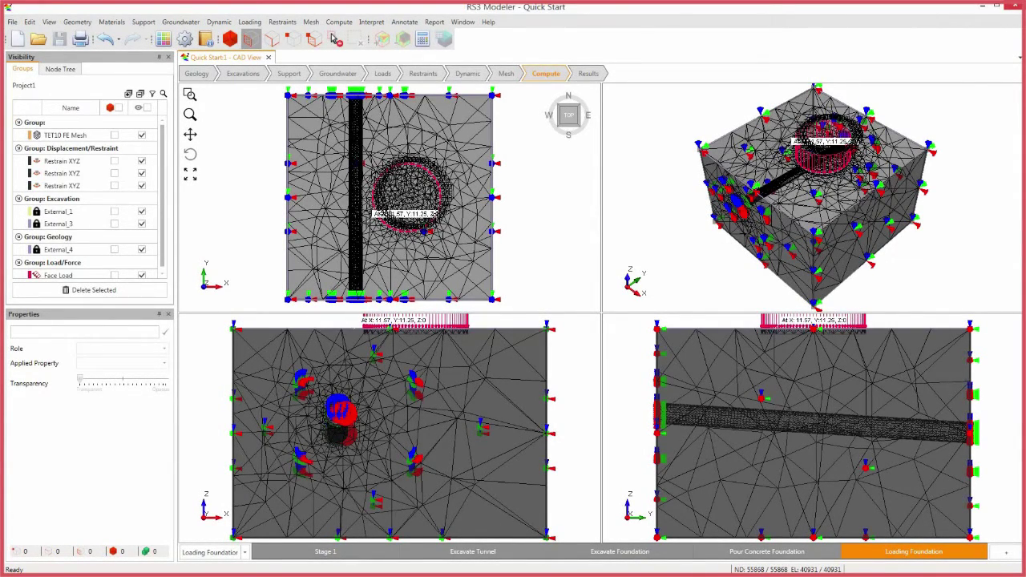
pyautogui.click(424, 39)
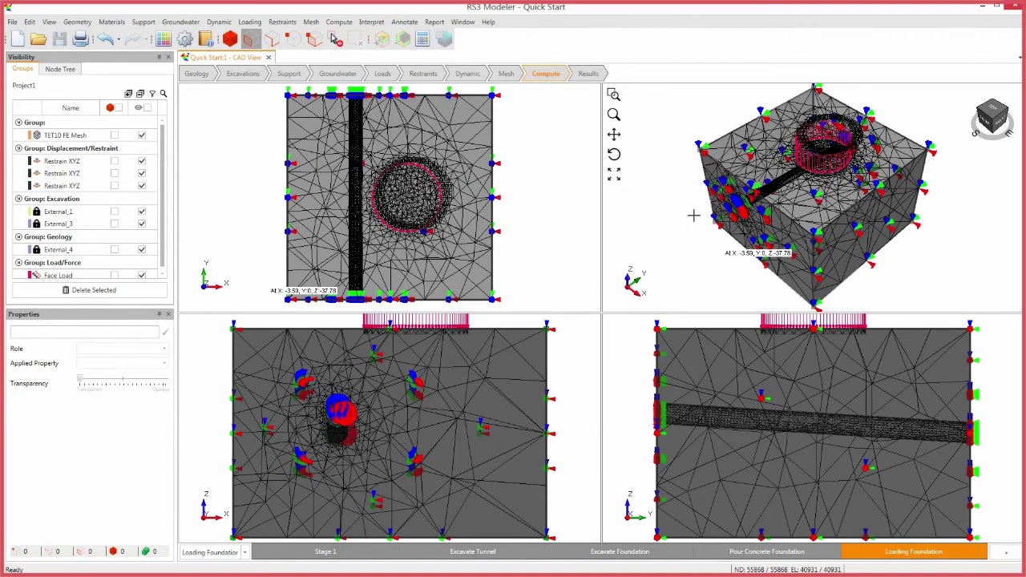
# - Refresh the results and show Sigma 1 Effective contours on the excavation surfaces
pyautogui.click(590, 73)
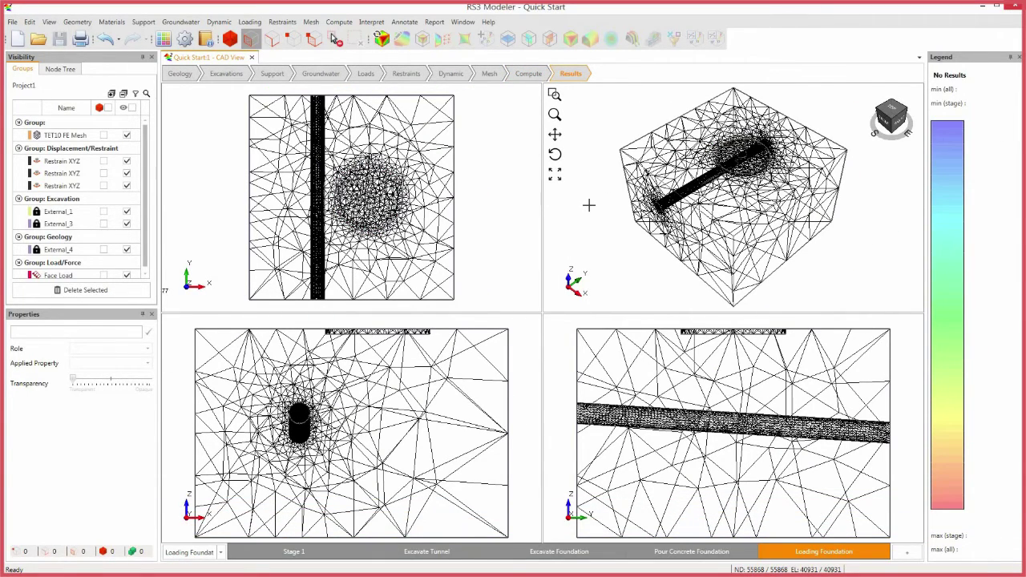
pyautogui.click(382, 38)
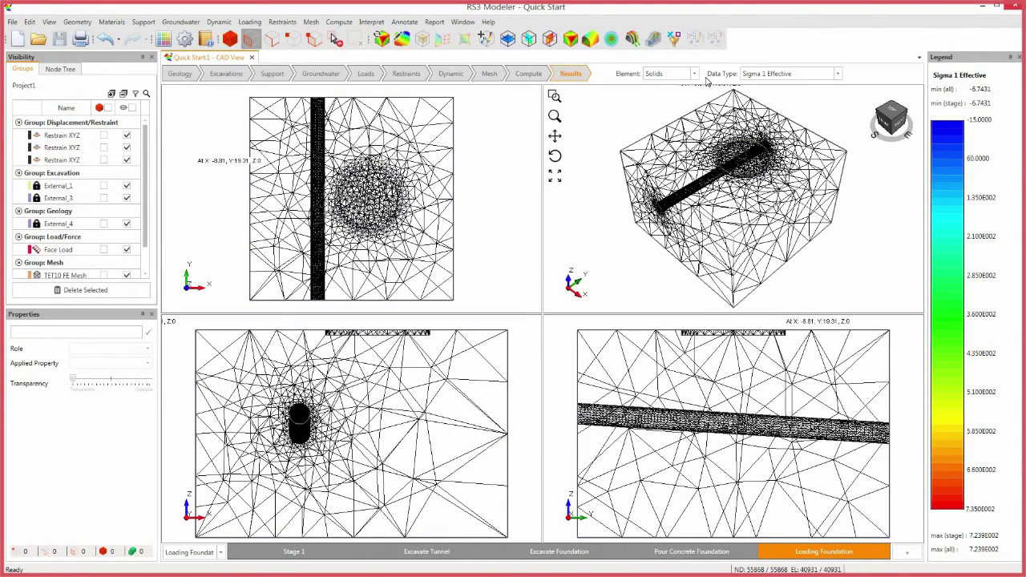
pyautogui.click(694, 74)
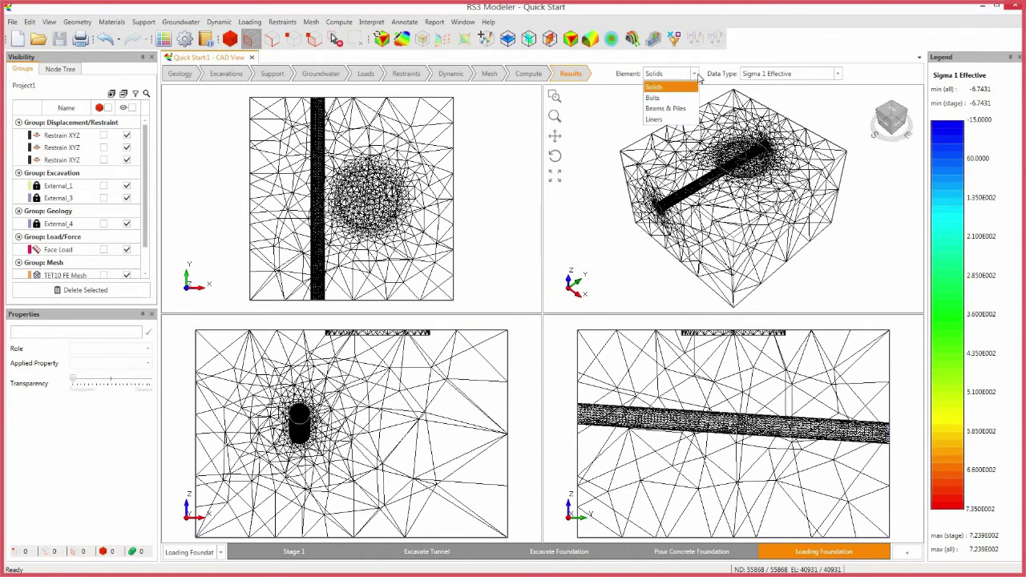
pyautogui.click(694, 73)
pyautogui.click(838, 74)
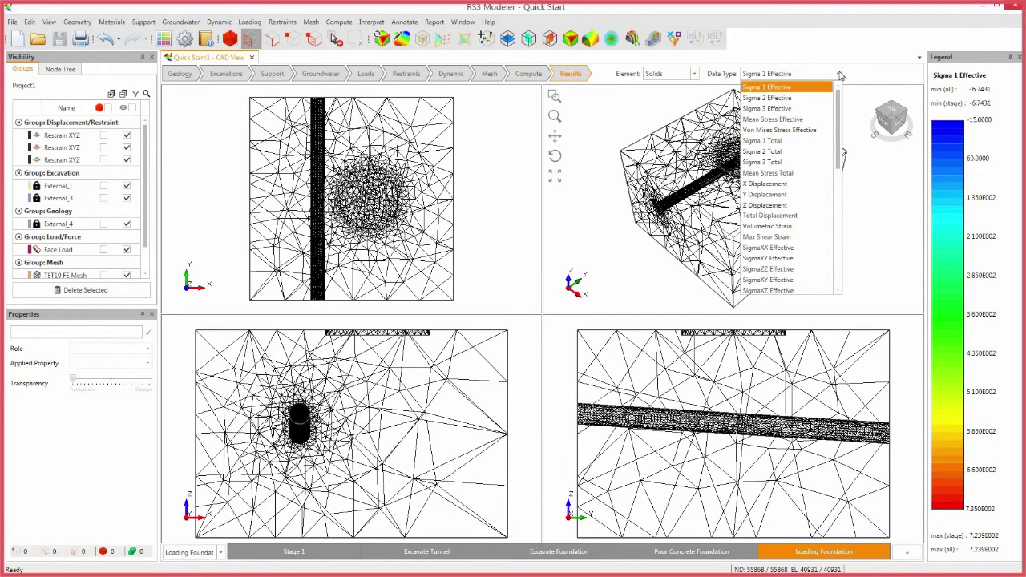
pyautogui.click(840, 75)
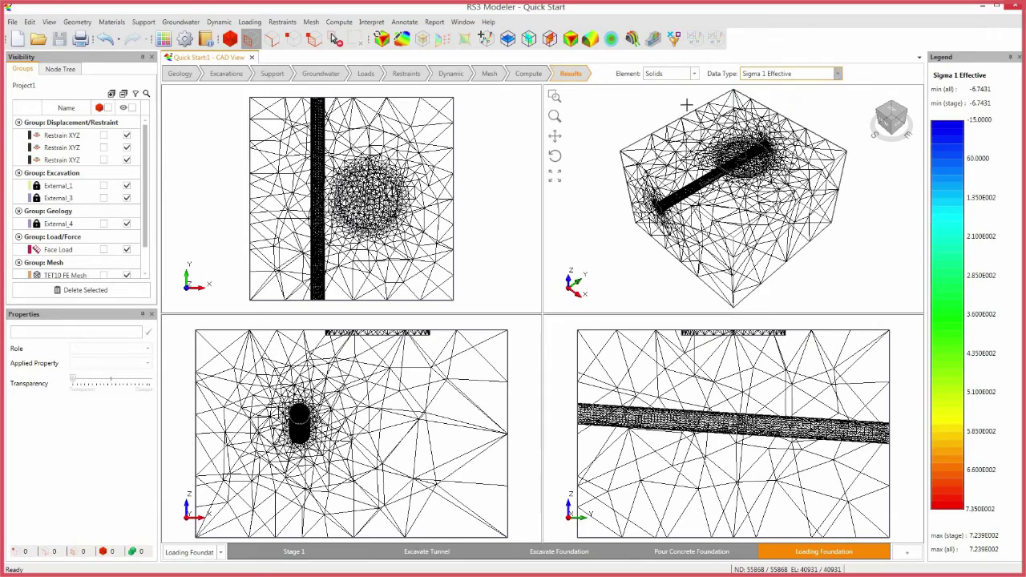
pyautogui.click(589, 40)
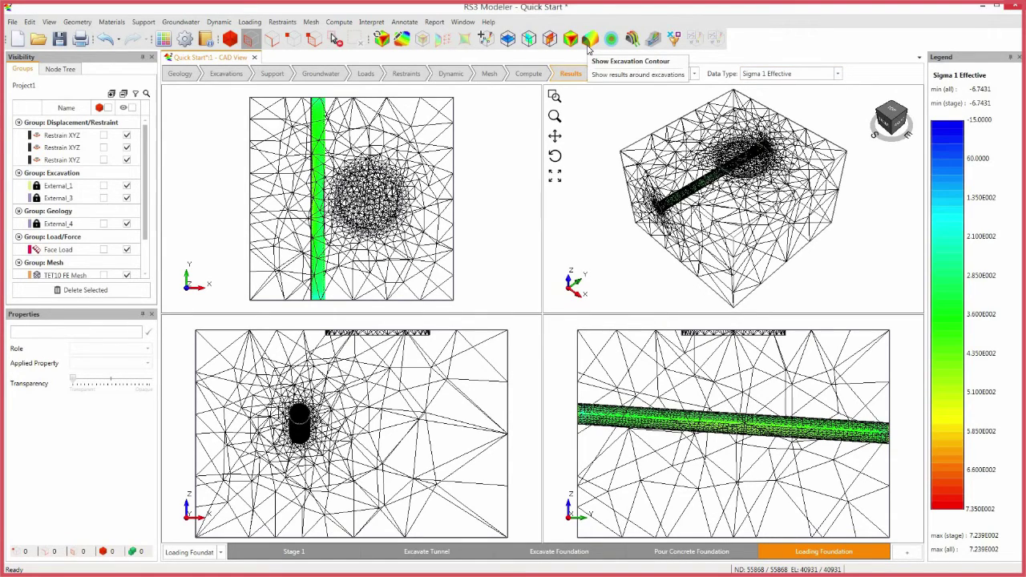
pyautogui.click(528, 38)
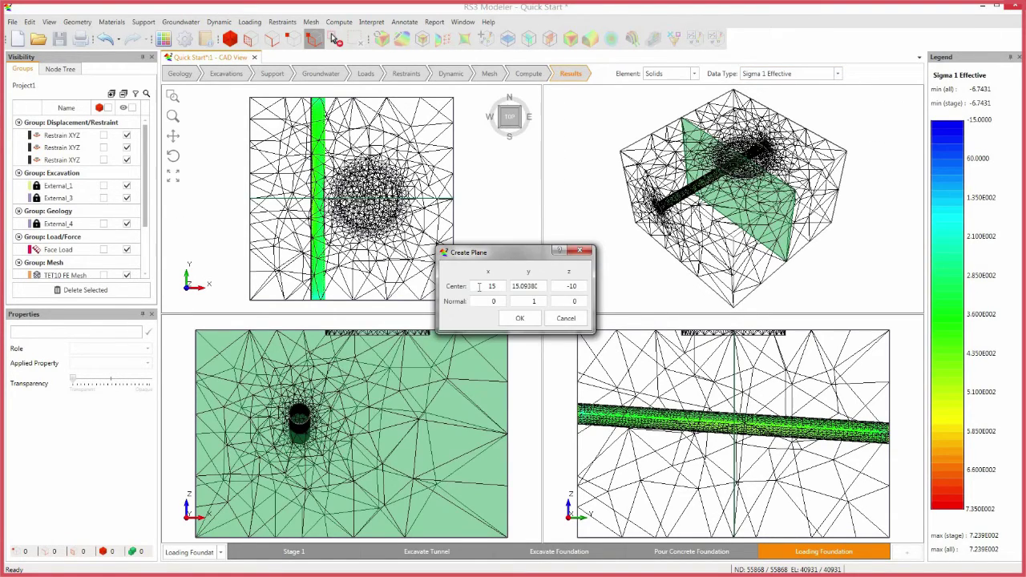
# - Add a section plane centred at 18, 15, -10 with normal 0,1,0
pyautogui.write('18')
pyautogui.press('Tab')
pyautogui.write('15')
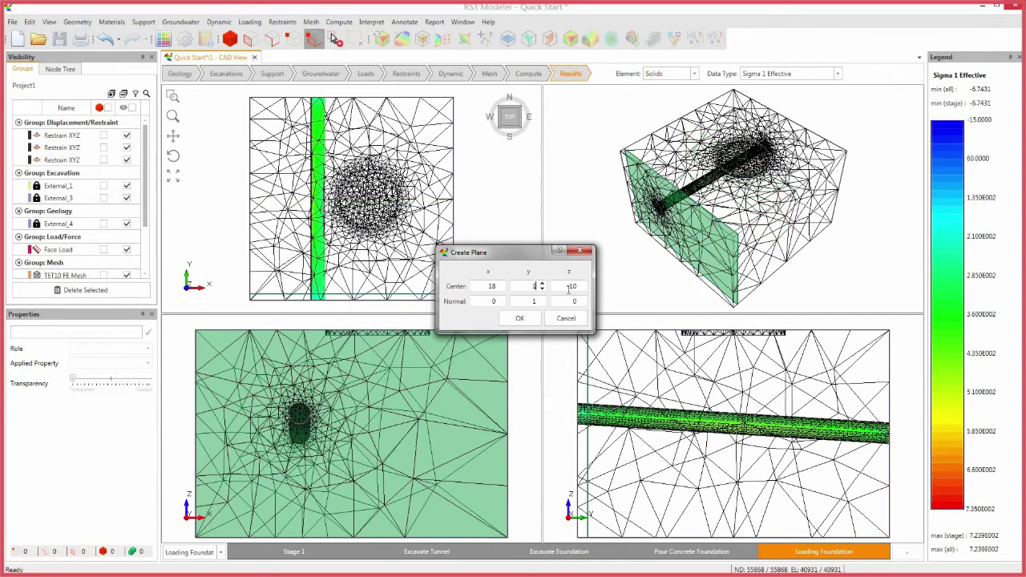
pyautogui.click(520, 318)
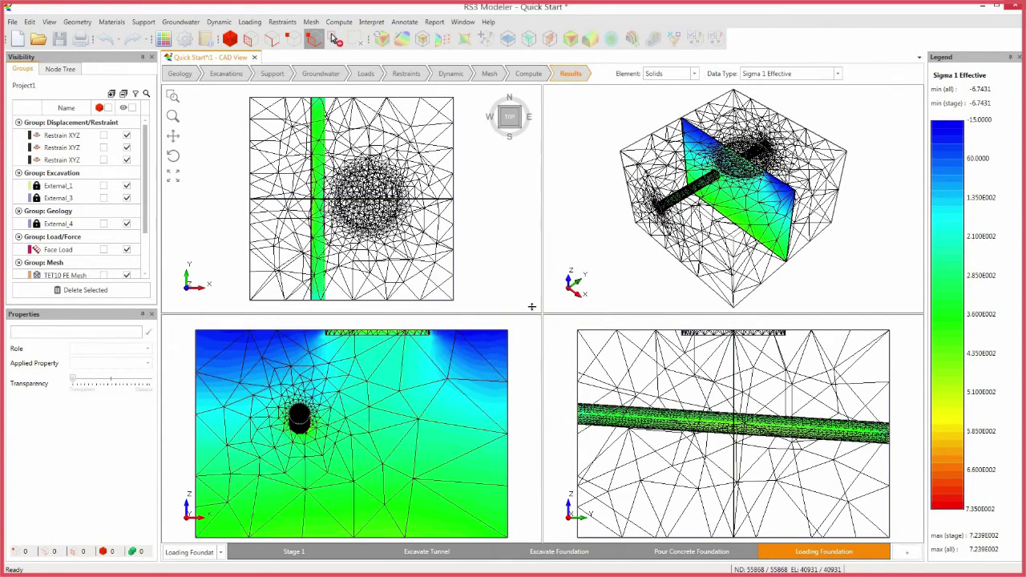
# - Add a second section plane centred at 18, 15, -10 with normal 1,0,0
pyautogui.click(550, 40)
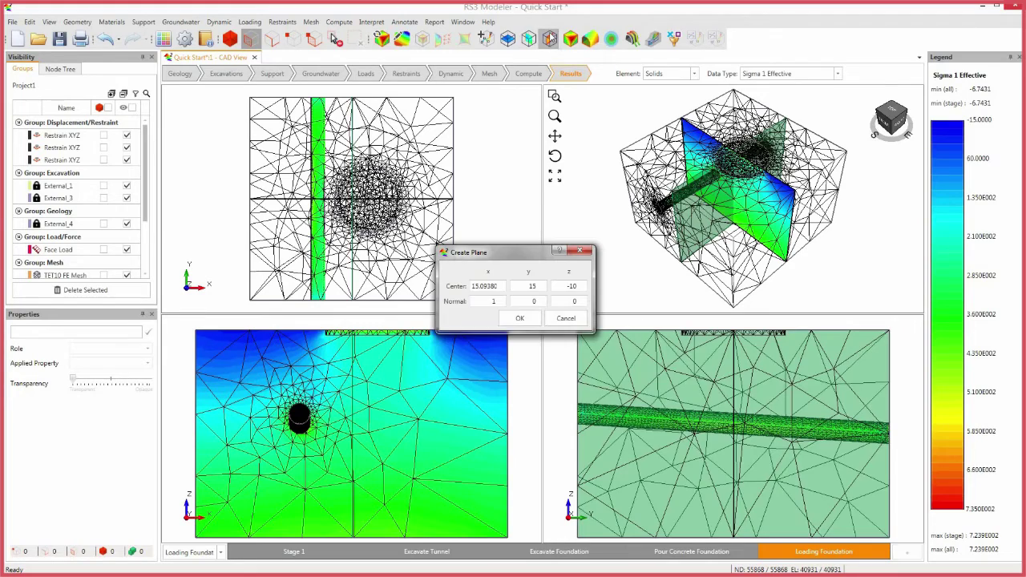
pyautogui.doubleClick(486, 286)
pyautogui.write('18')
pyautogui.press('Tab')
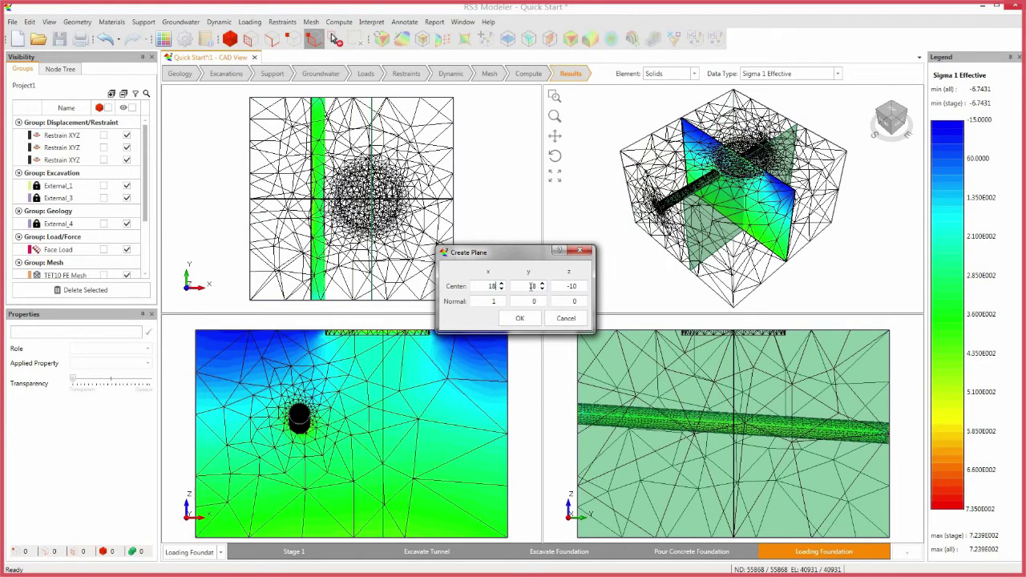
pyautogui.write('15')
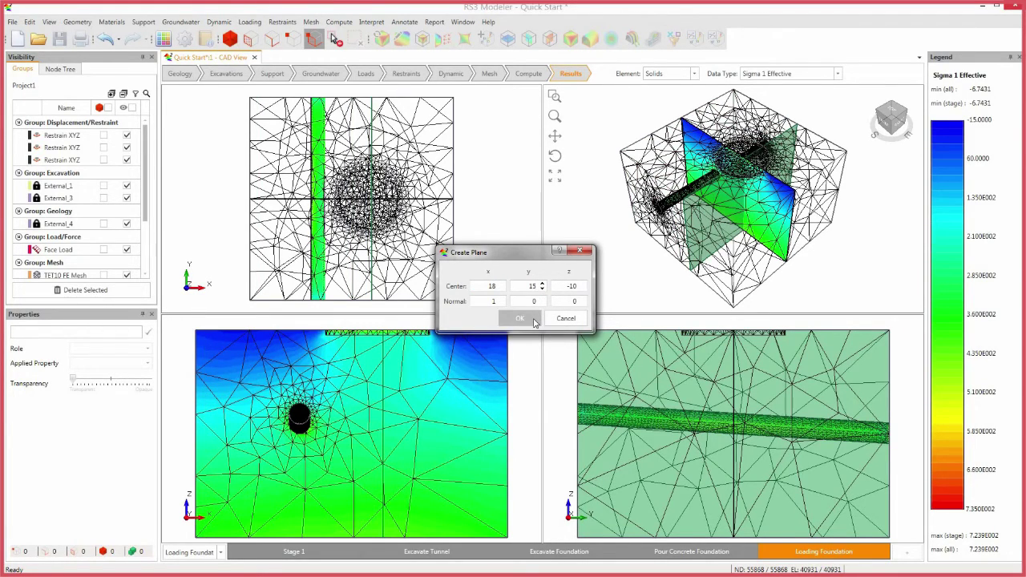
pyautogui.click(520, 318)
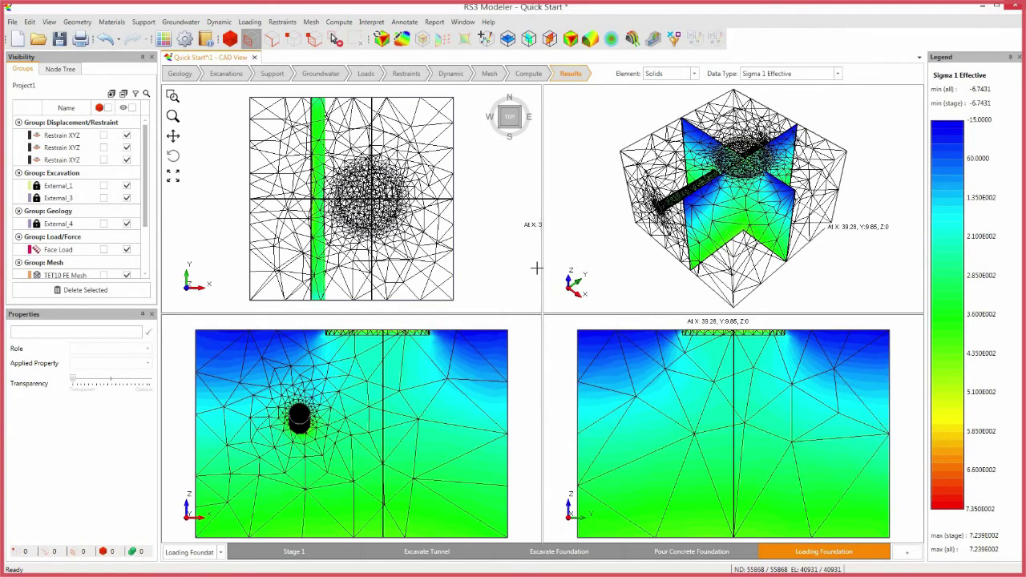
# - Show Total Displacement contours auto-ranged over all stages, with the TET10 mesh hidden
pyautogui.click(399, 41)
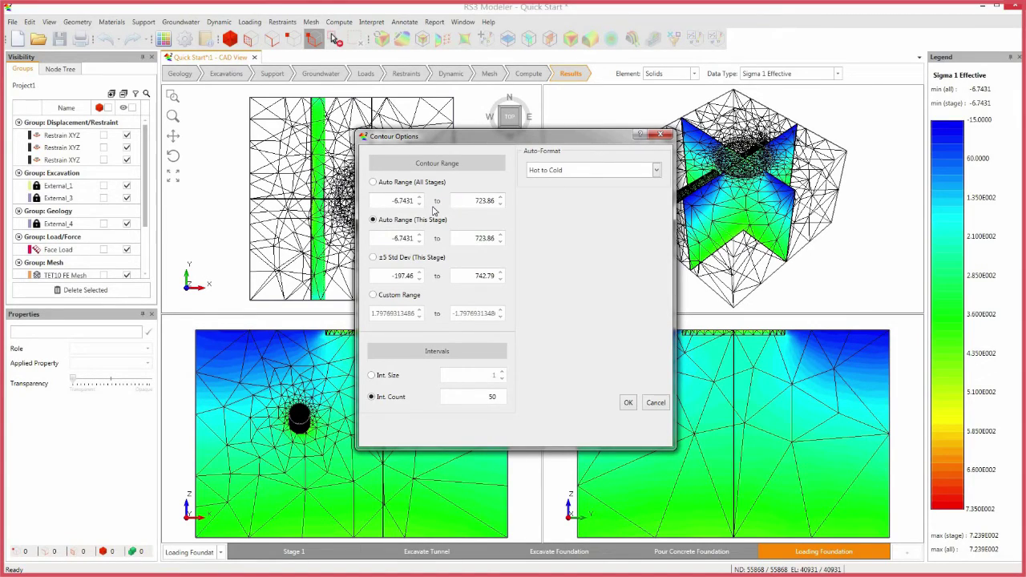
pyautogui.click(372, 181)
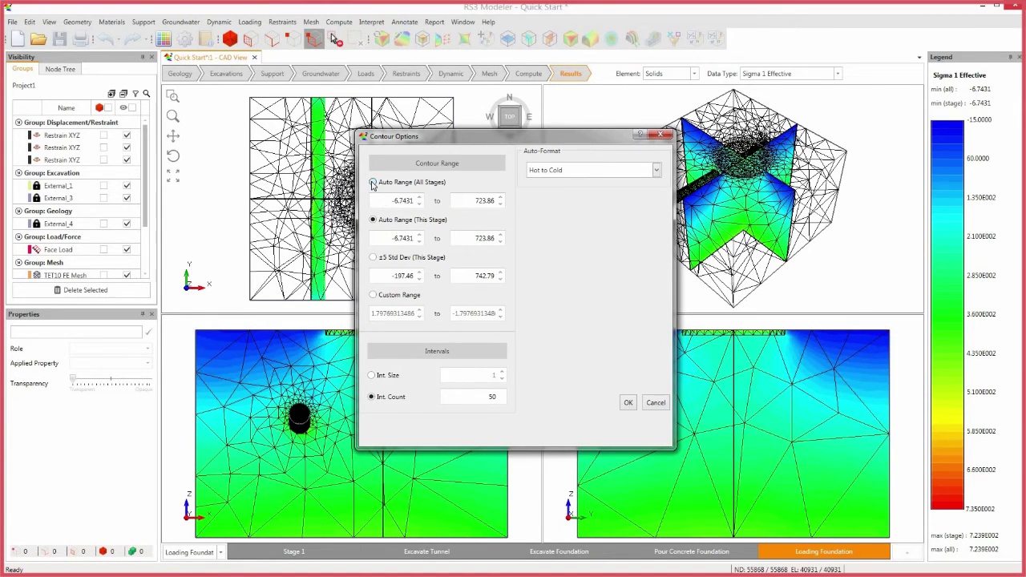
pyautogui.click(628, 403)
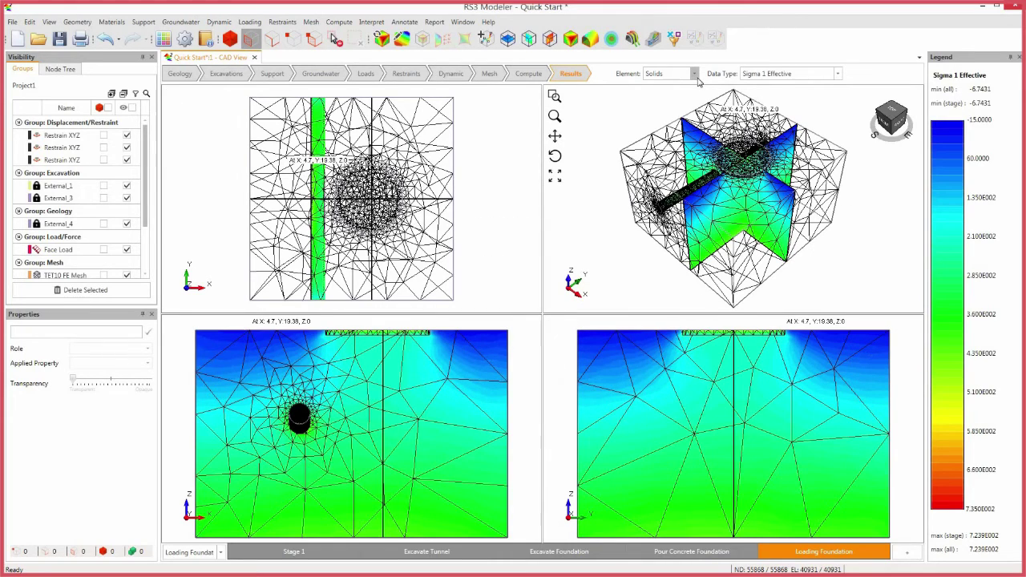
pyautogui.click(768, 74)
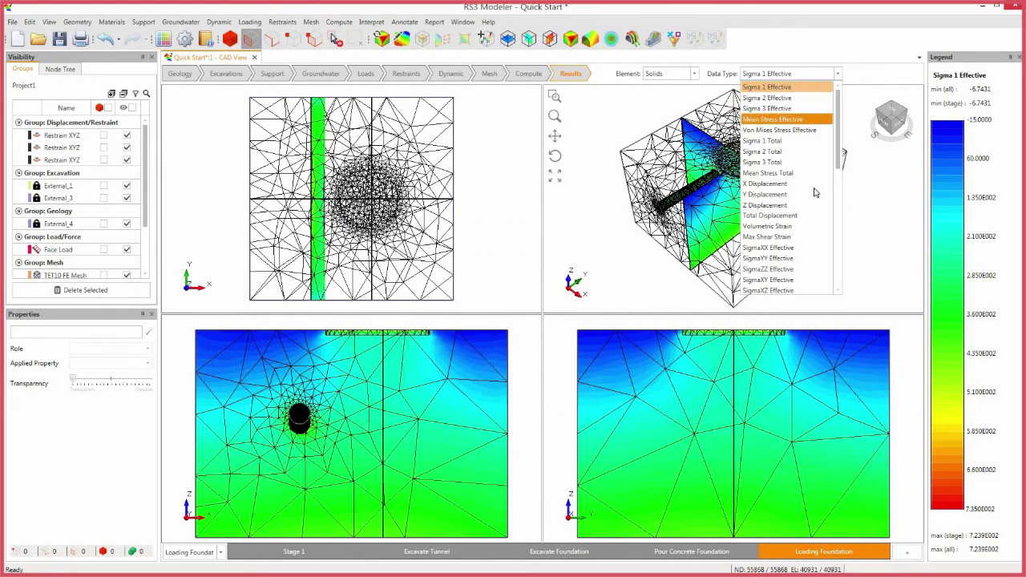
pyautogui.click(781, 213)
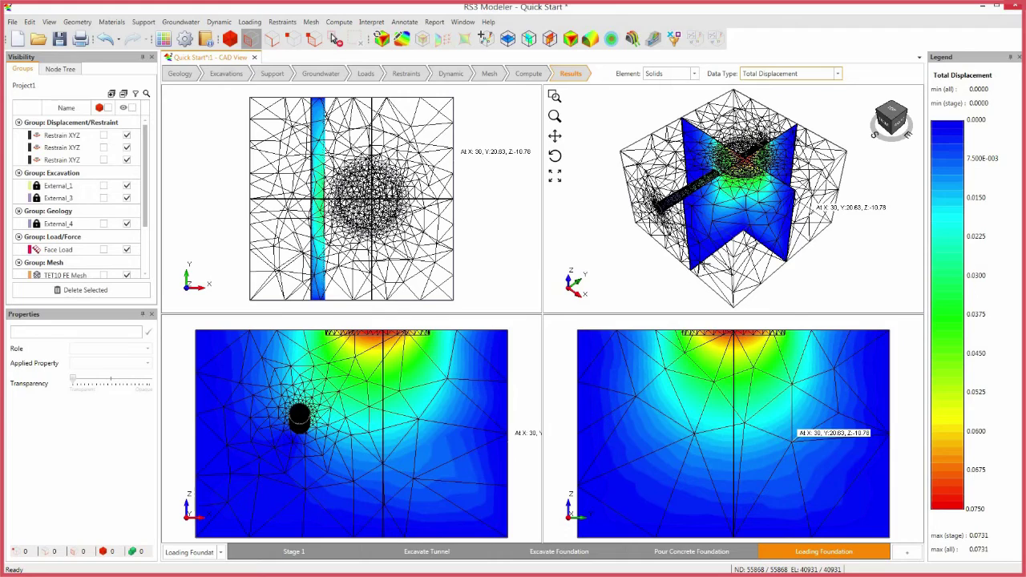
pyautogui.click(126, 275)
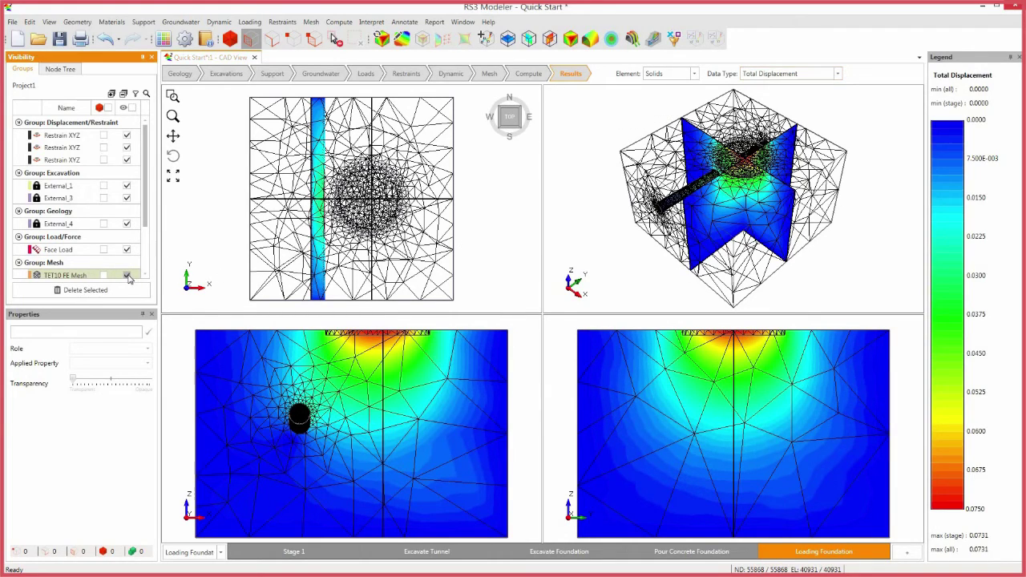
# - Review each stage's displacement results, ending on Loading Foundation
pyautogui.click(691, 552)
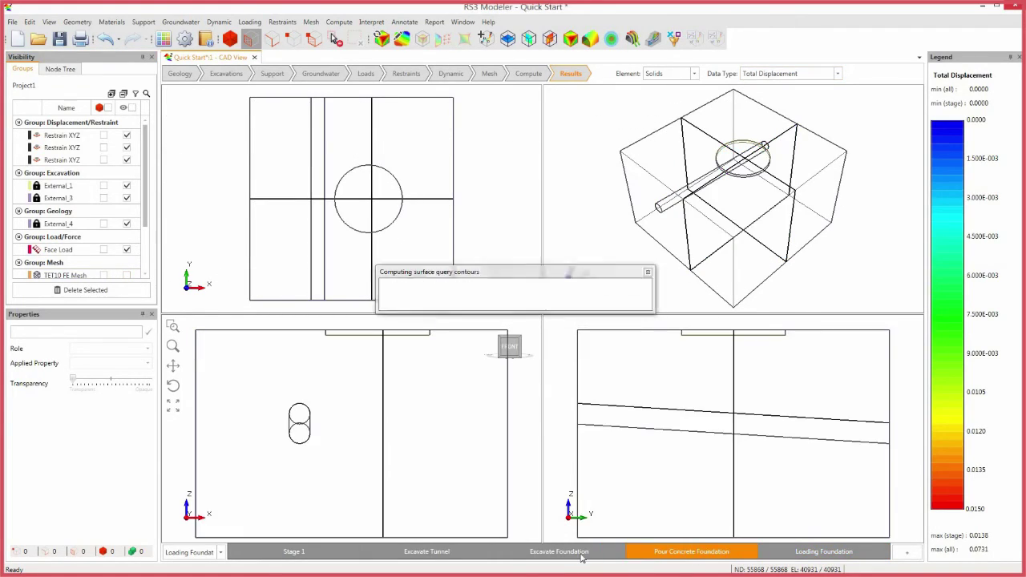
pyautogui.click(558, 552)
pyautogui.click(431, 553)
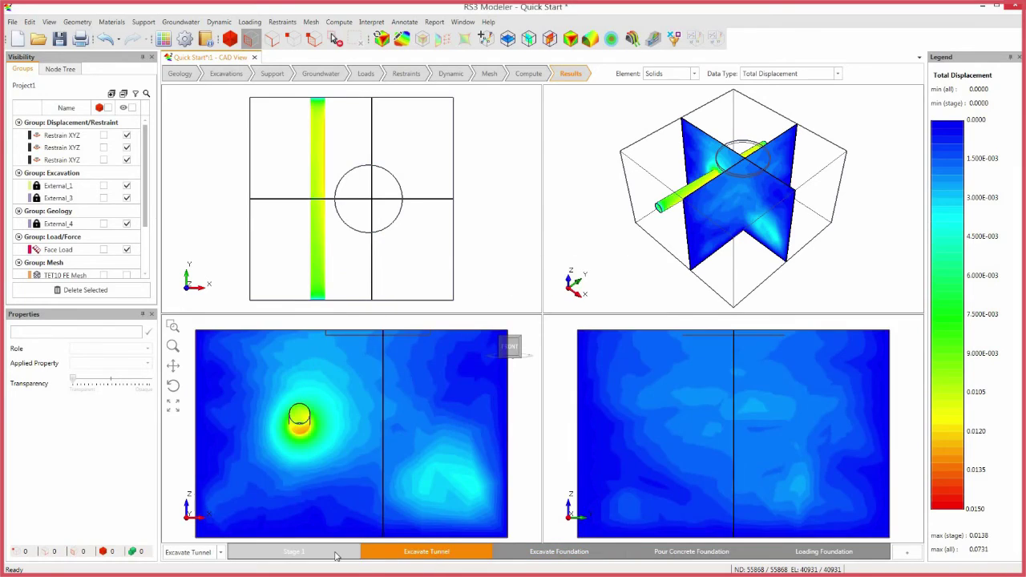
pyautogui.click(337, 553)
pyautogui.click(860, 556)
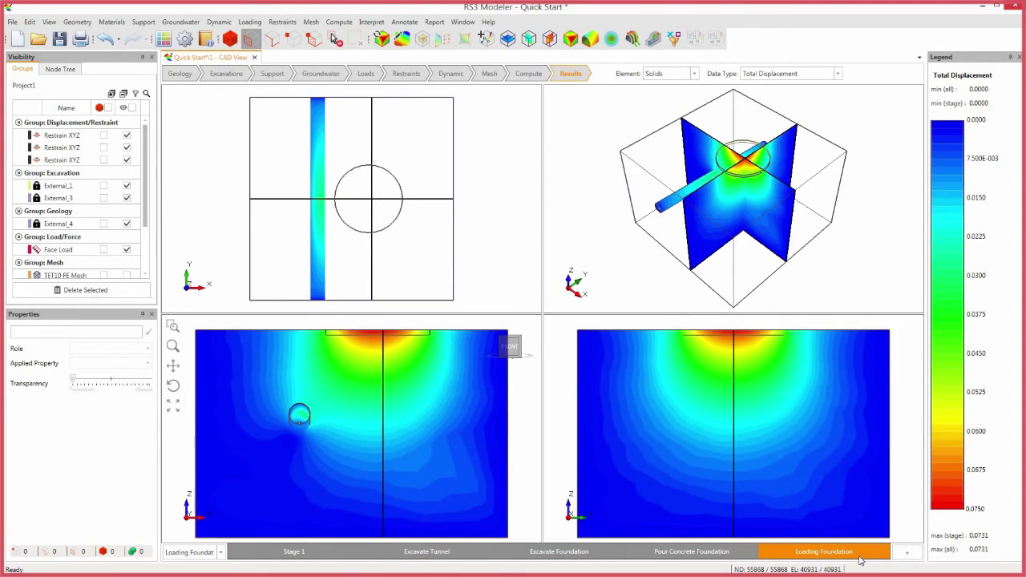